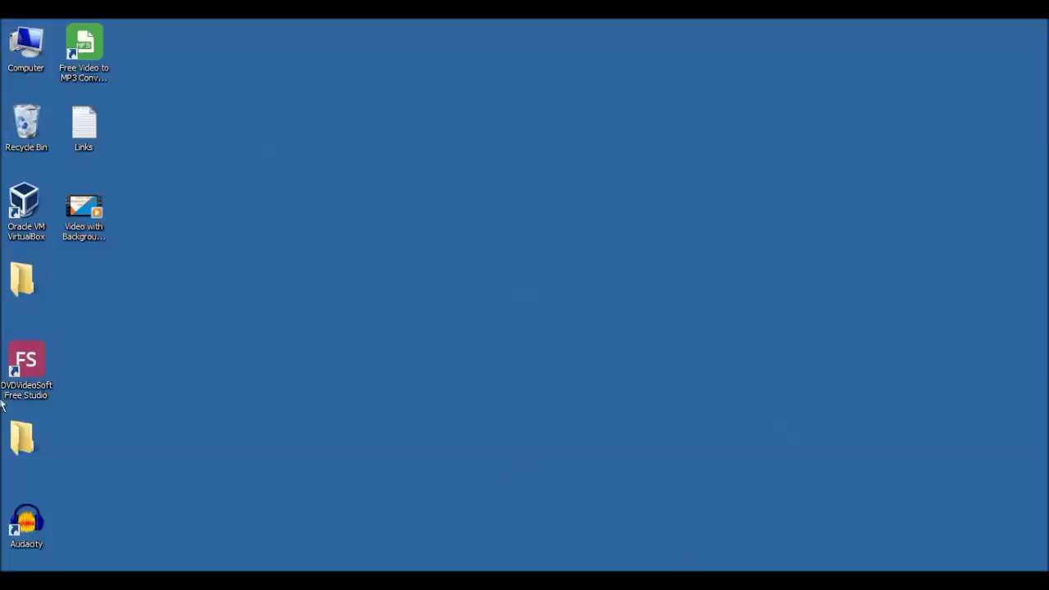
# - Open 'Video with Background Noise' from the desktop in Movie Maker as a 10.67-second clip
pyautogui.click(88, 222)
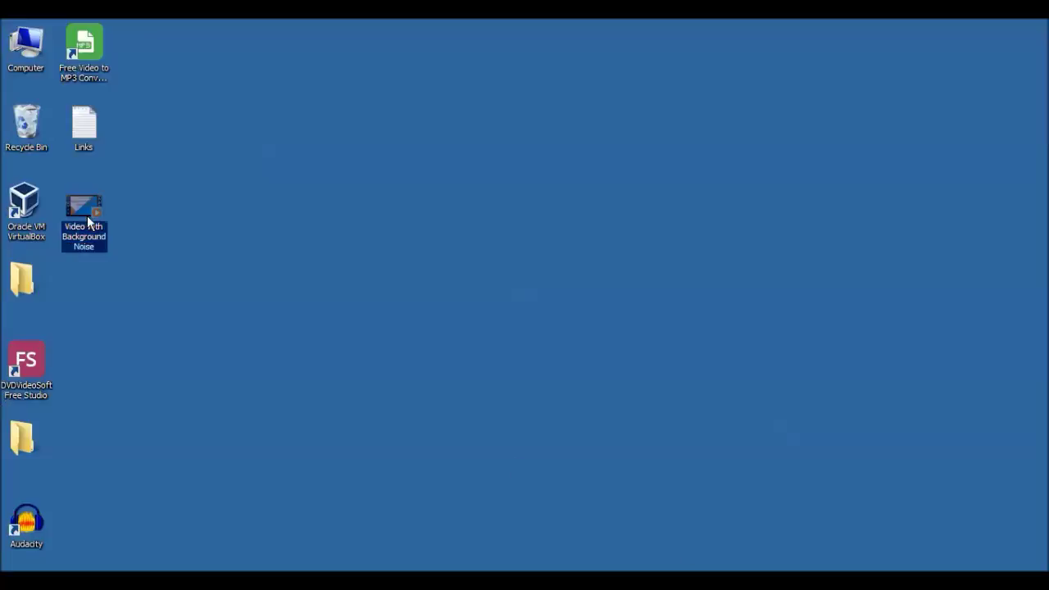
pyautogui.rightClick(87, 220)
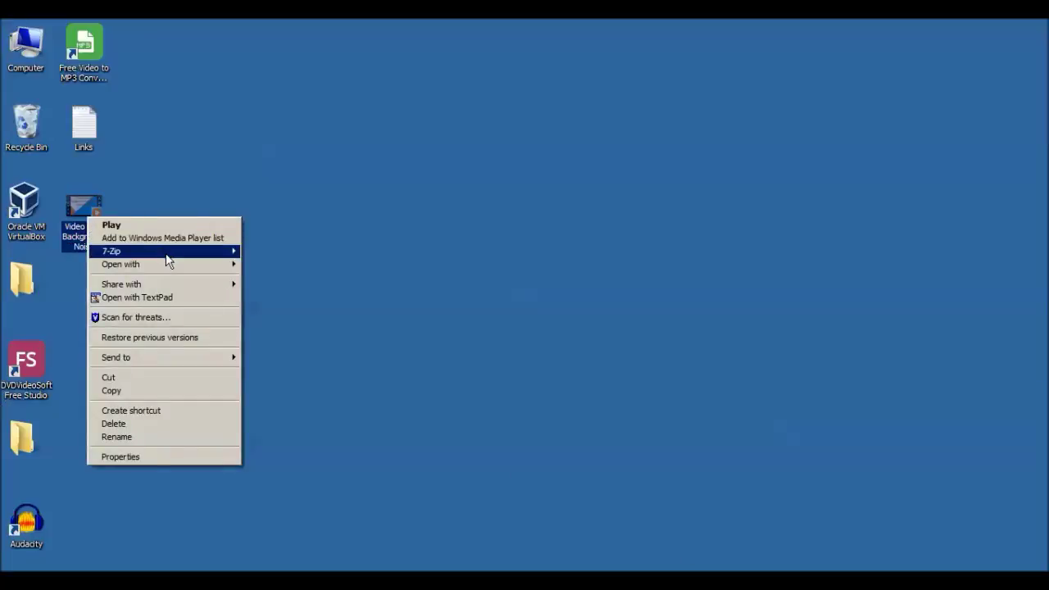
pyautogui.moveTo(172, 267)
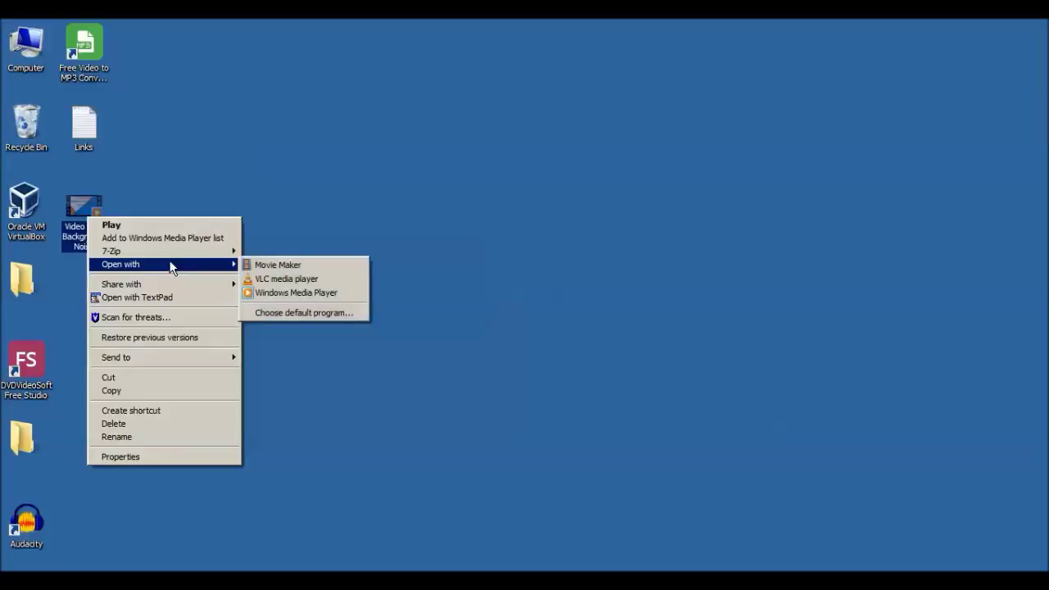
pyautogui.click(273, 267)
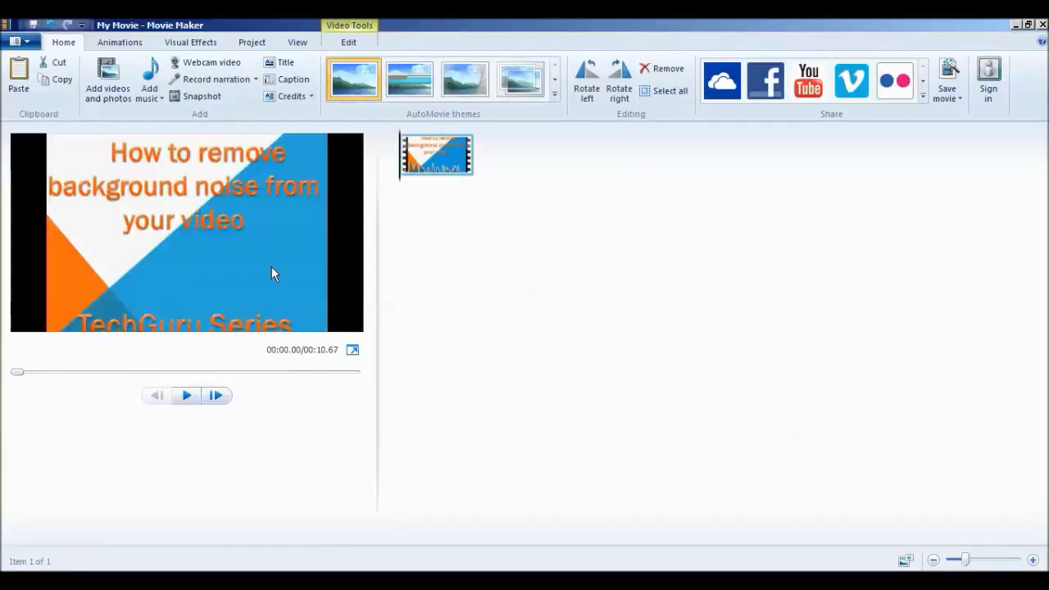
# - Play the noisy clip, replay and pause it, then minimize Movie Maker
pyautogui.click(187, 396)
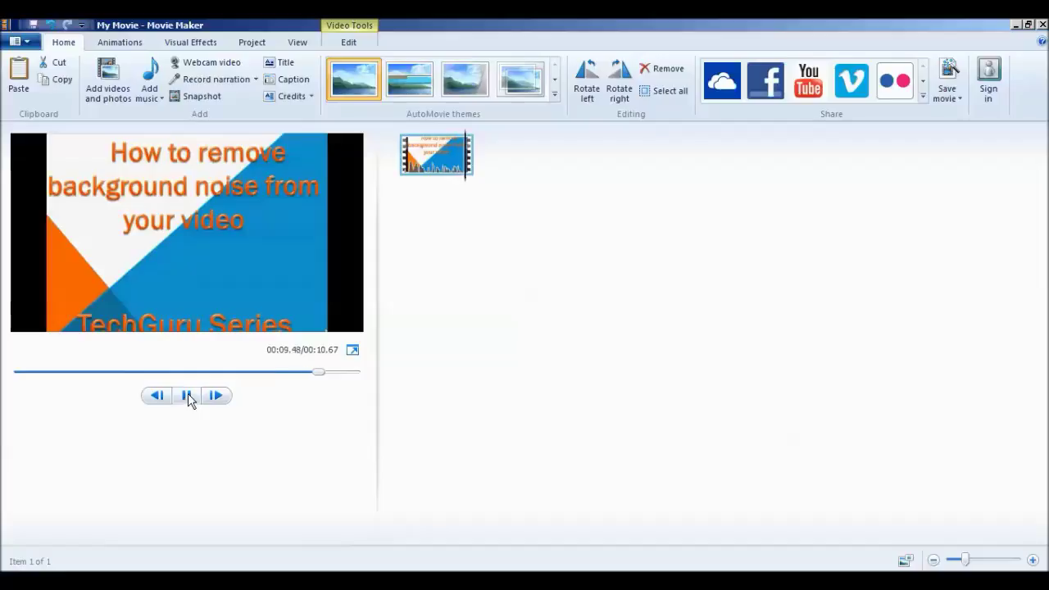
pyautogui.click(188, 396)
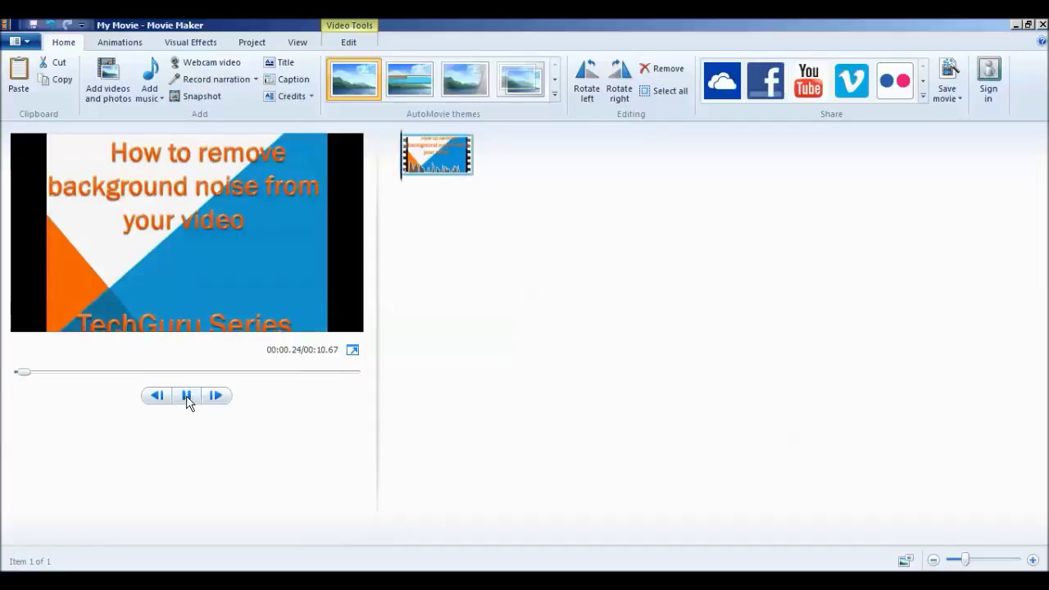
pyautogui.click(187, 396)
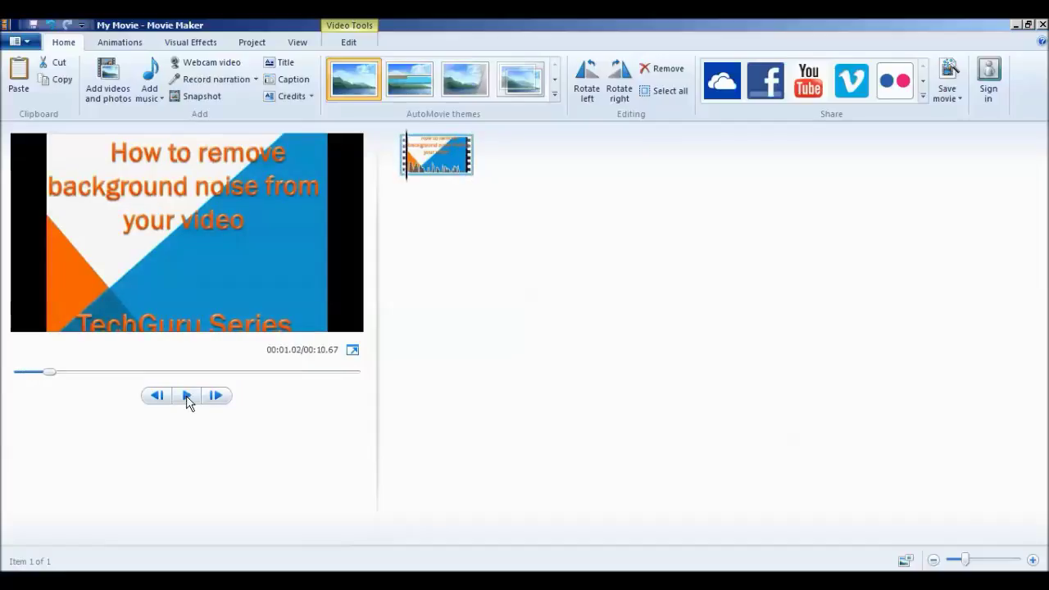
pyautogui.click(1017, 25)
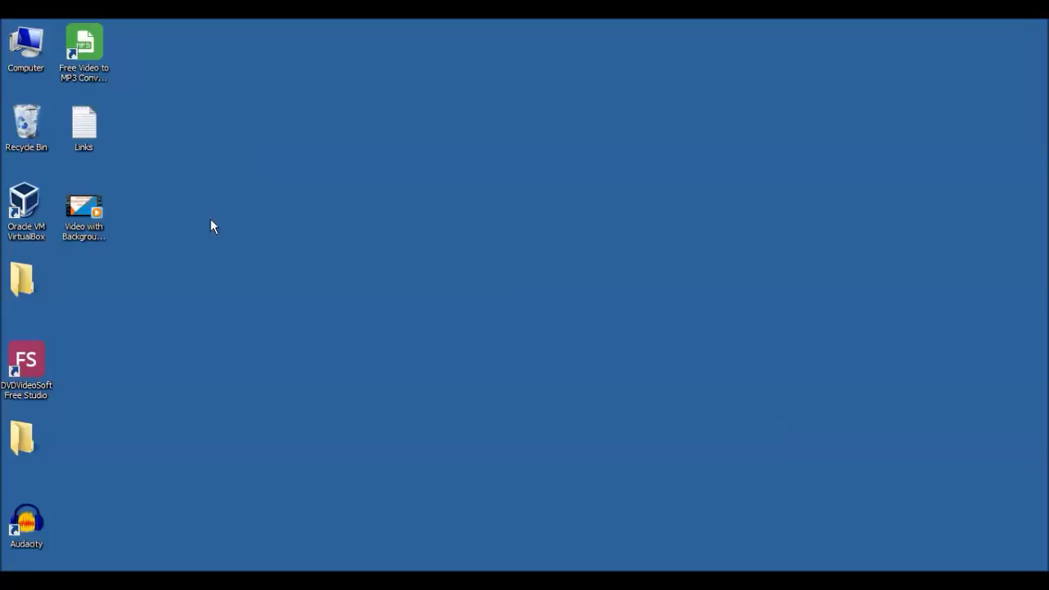
# - Select the noisy video on the desktop and launch Google Chrome
pyautogui.click(80, 236)
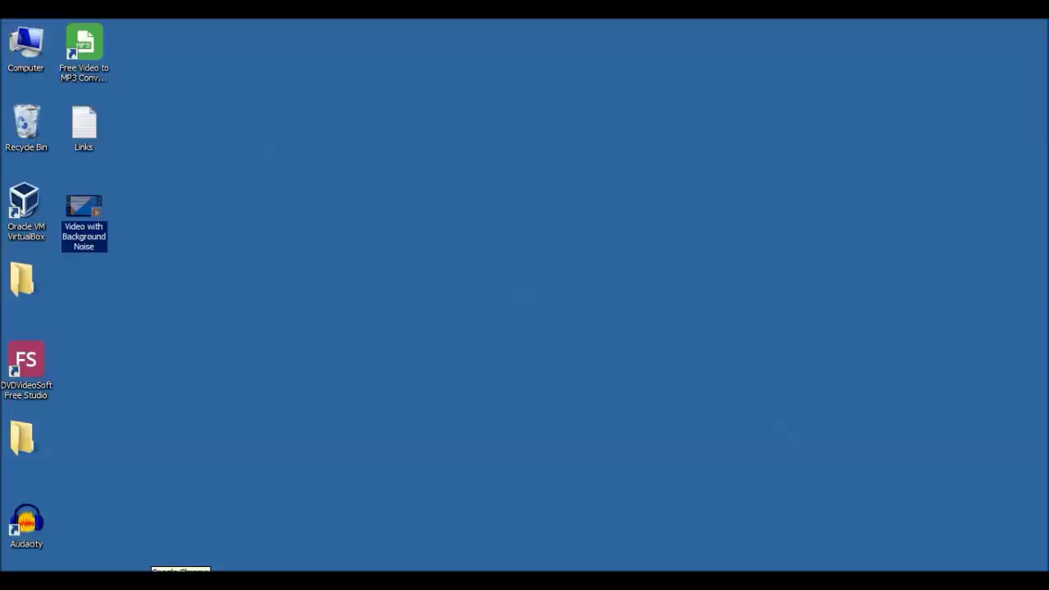
pyautogui.click(180, 580)
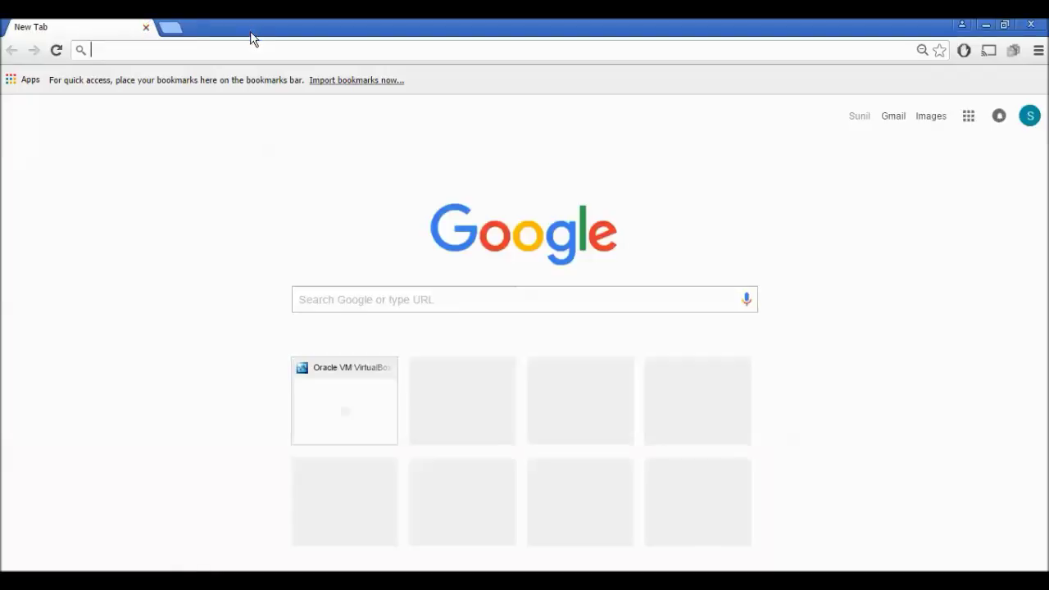
# - Load google.com and search for dvdvideosoft
pyautogui.write('google.com')
pyautogui.press('Return')
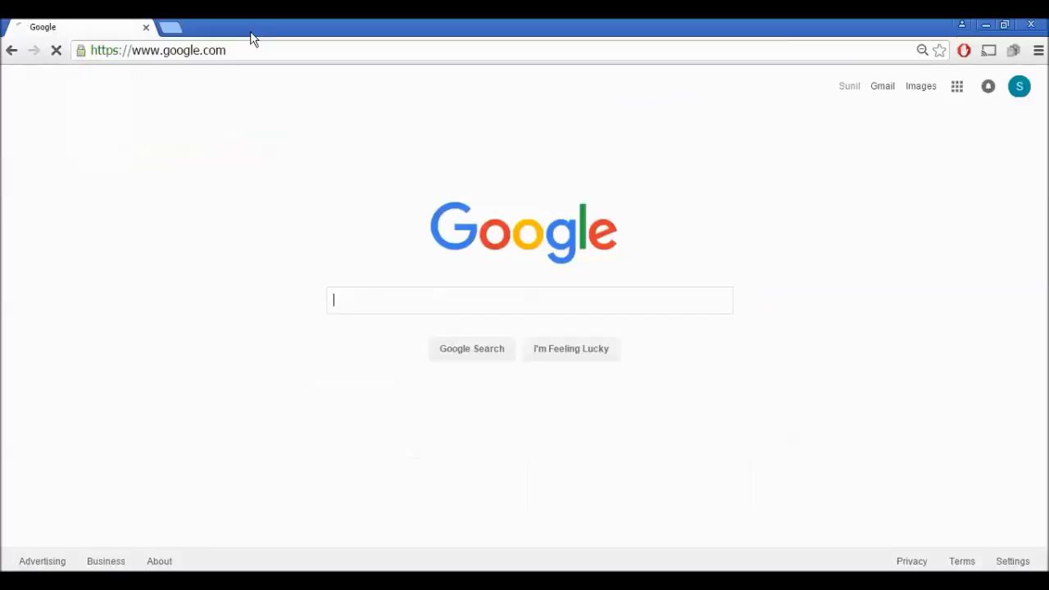
pyautogui.write('dv')
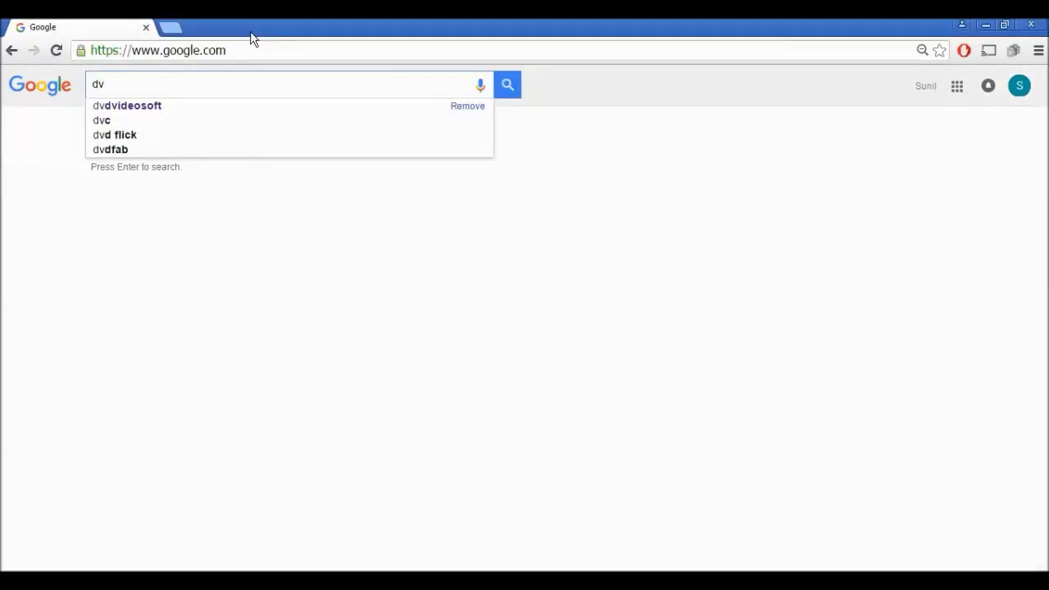
pyautogui.press('Down')
pyautogui.press('Return')
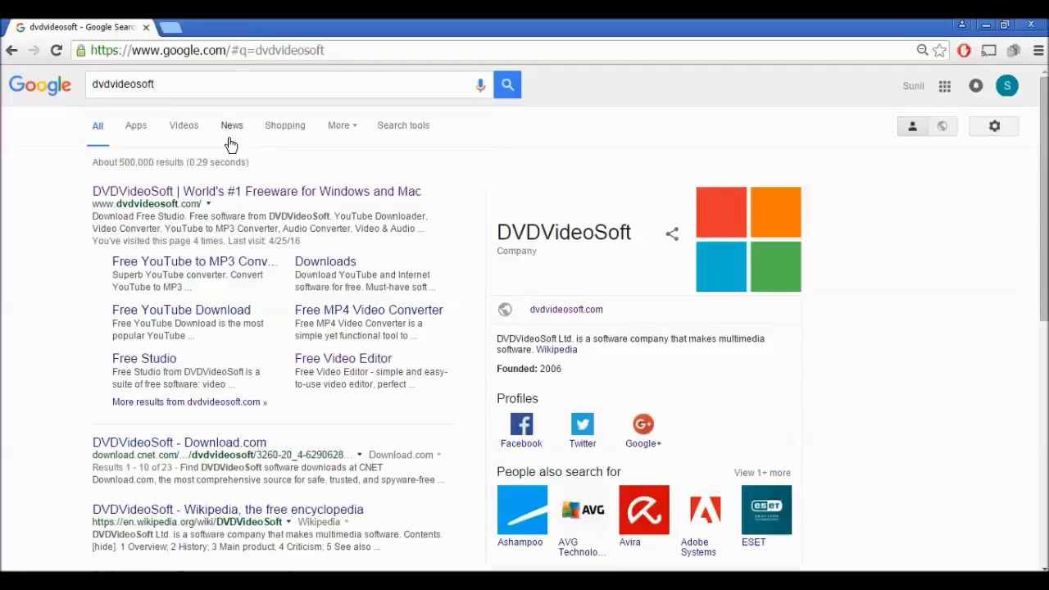
# - Open DVDVideoSoft's Free Video to MP3 Converter page, then a new tab beside it
pyautogui.click(247, 194)
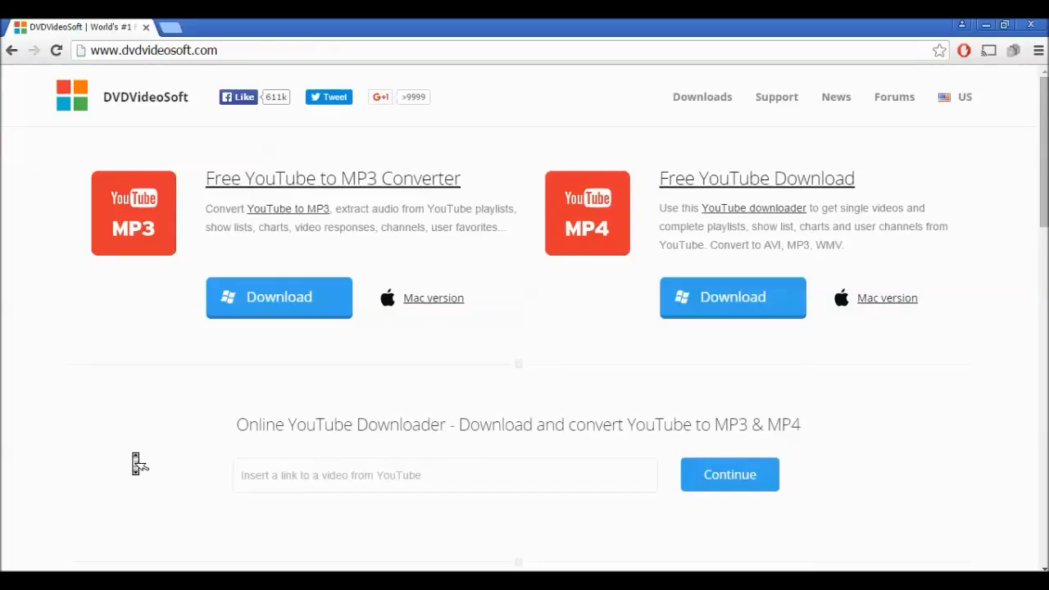
pyautogui.scroll(-2, 136, 461)
pyautogui.scroll(-2, 136, 461)
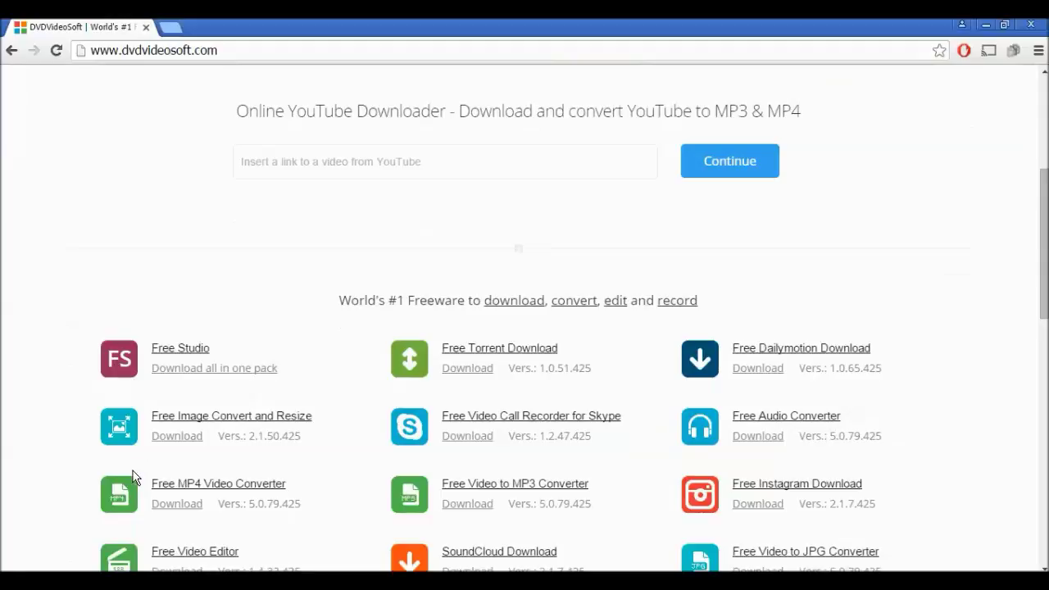
pyautogui.scroll(-1, 134, 474)
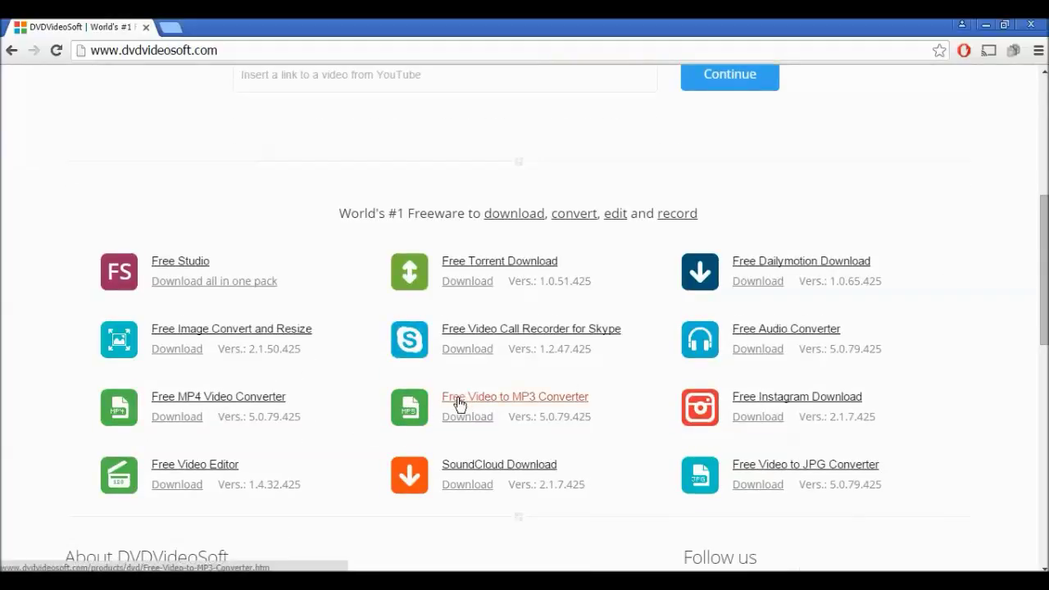
pyautogui.click(533, 400)
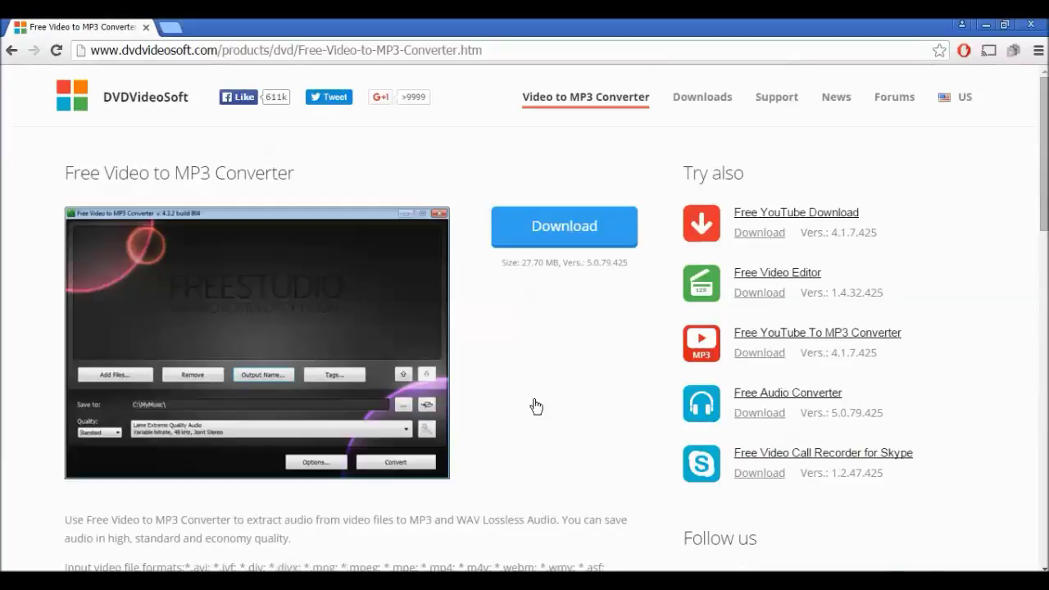
pyautogui.click(168, 33)
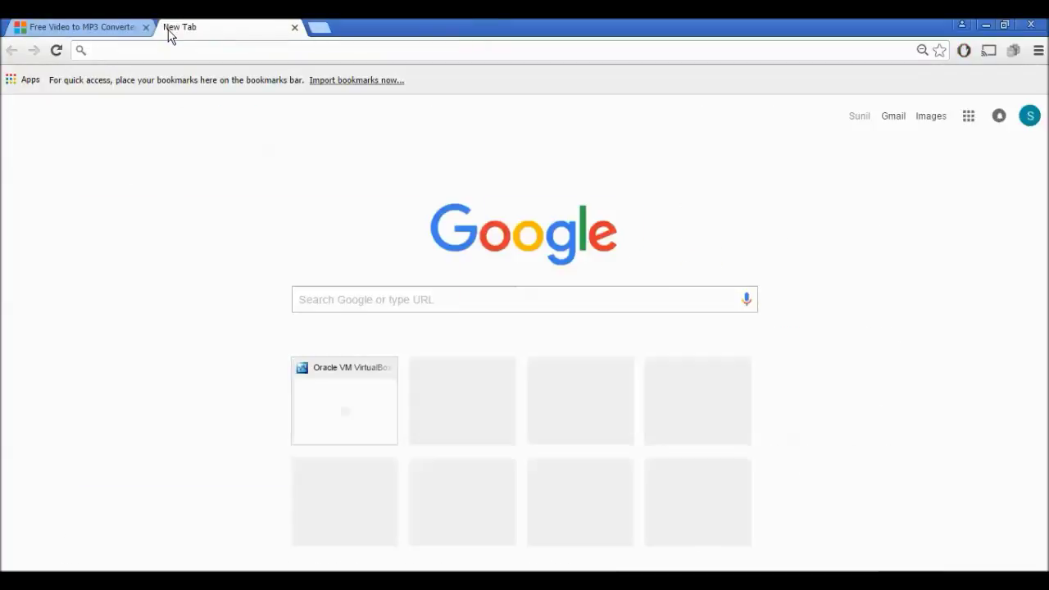
# - Search Google for audacity and open the Audacity 2.1.2 download page
pyautogui.write('google.com')
pyautogui.press('Return')
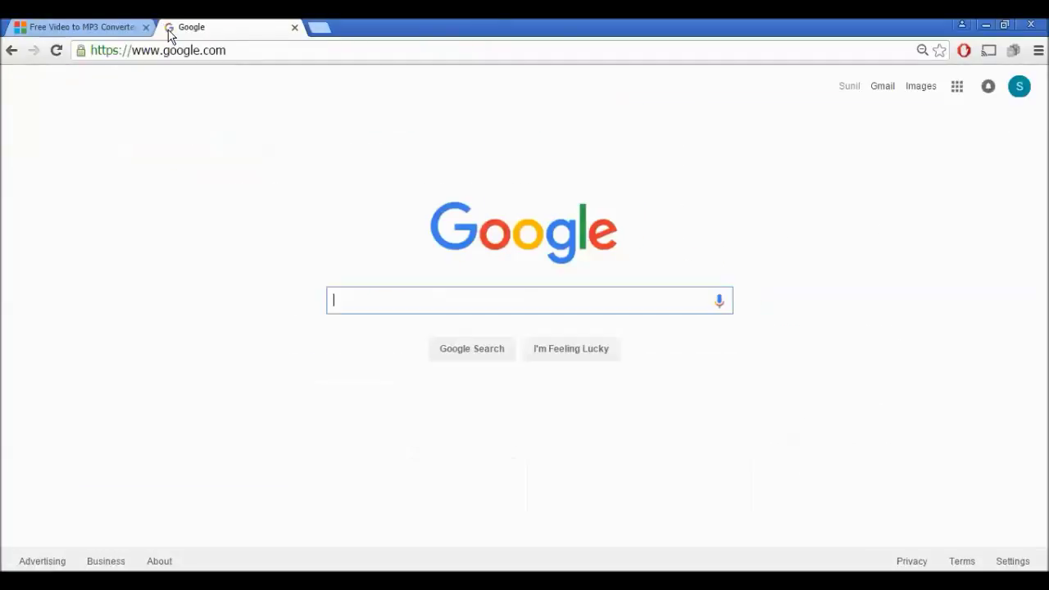
pyautogui.write('aud')
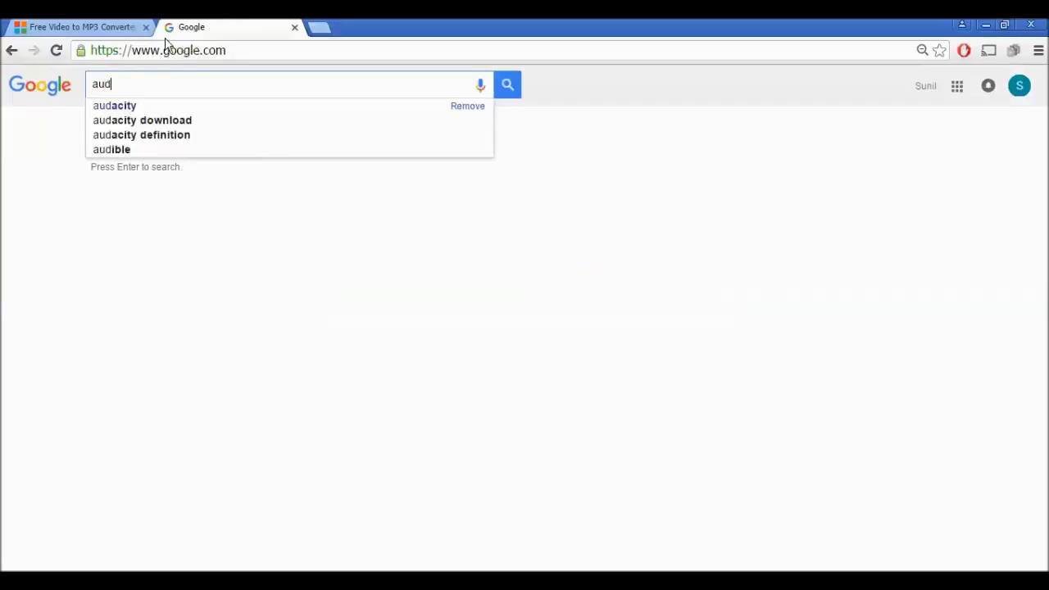
pyautogui.click(110, 108)
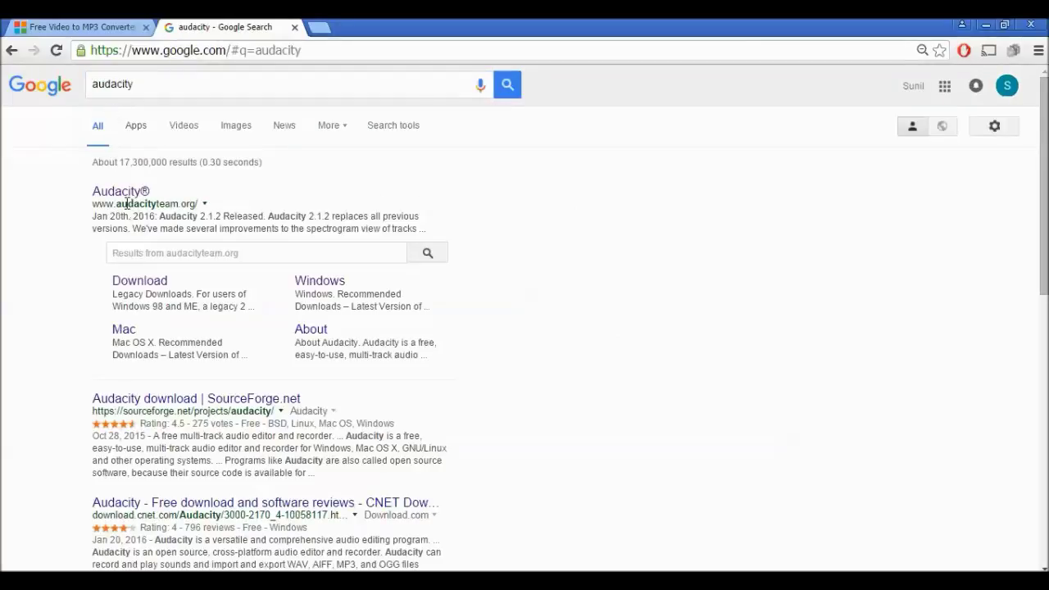
pyautogui.click(154, 289)
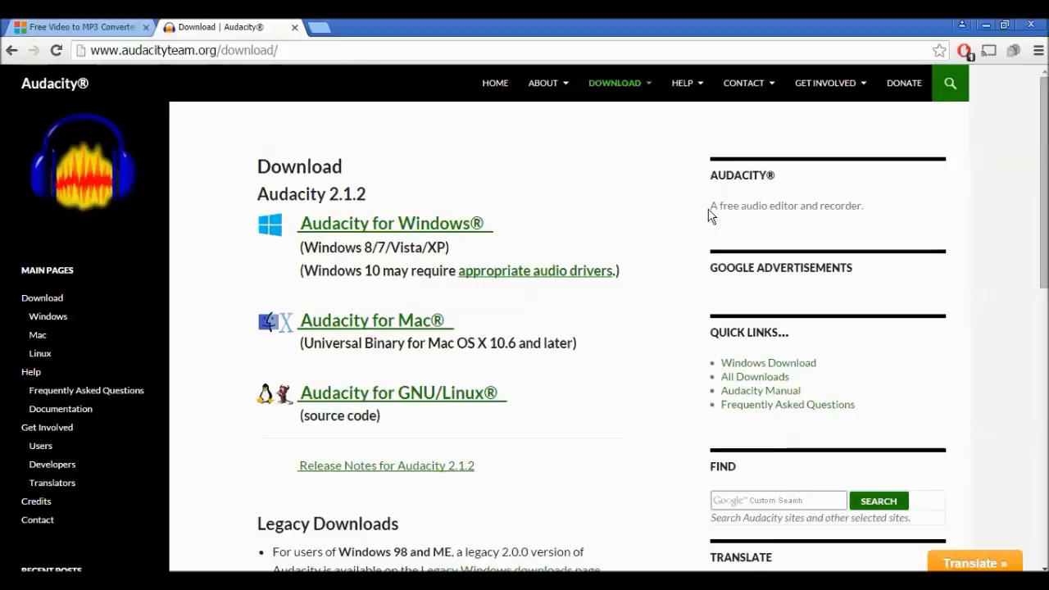
# - Highlight and clear the 'A free audio editor and recorder' tagline, then minimize Chrome
pyautogui.moveTo(711, 207); pyautogui.dragTo(888, 197)
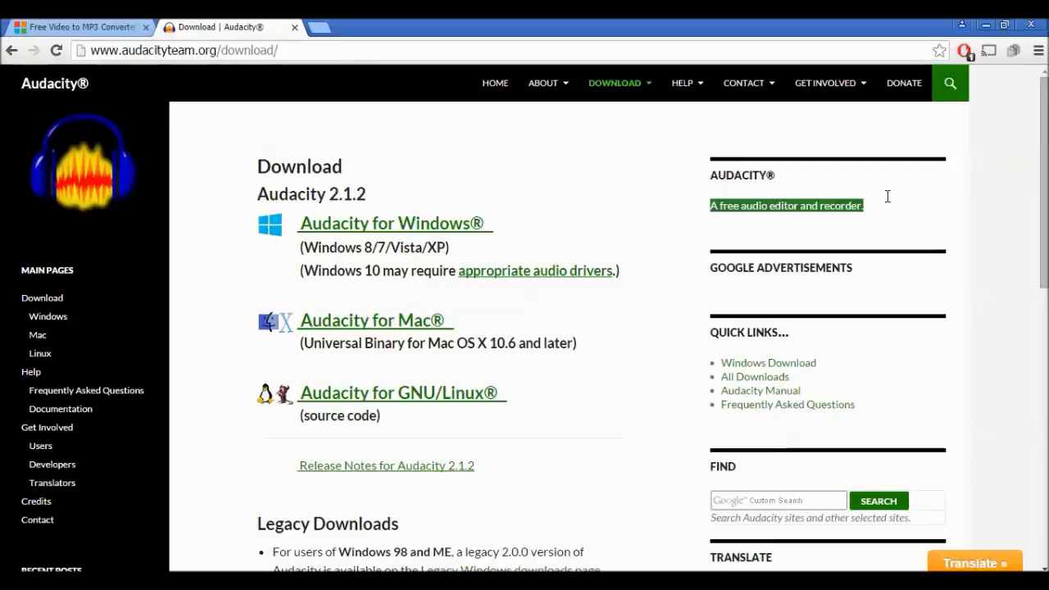
pyautogui.click(562, 222)
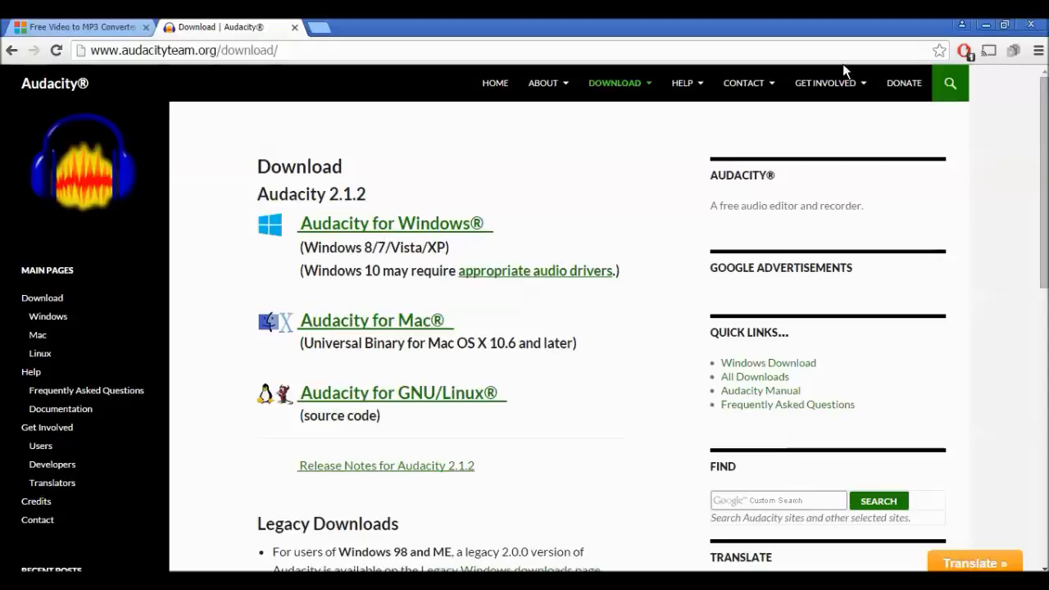
pyautogui.click(987, 25)
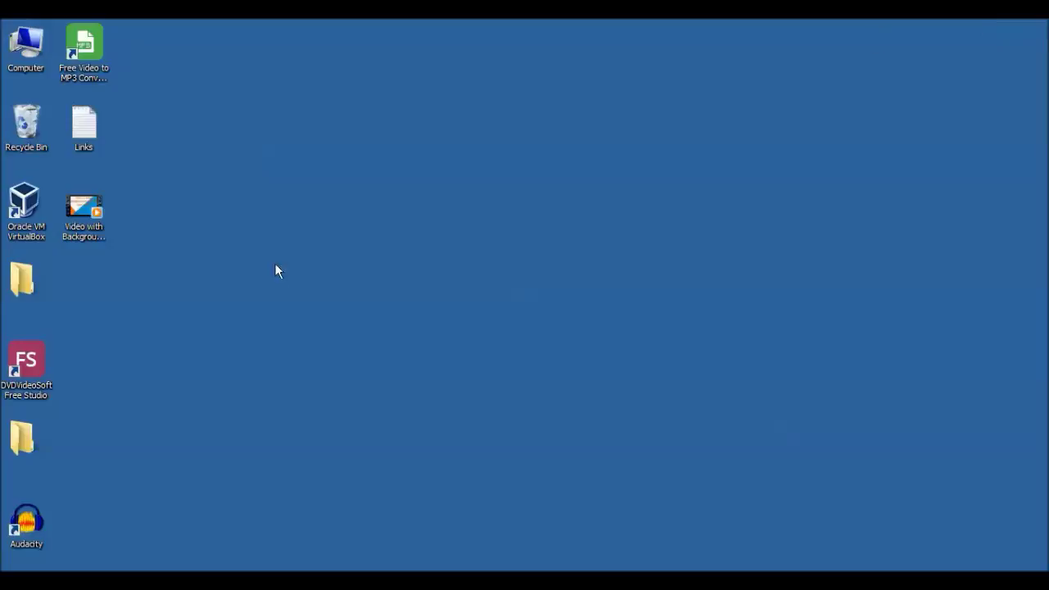
# - Add the noisy video to Free Video to MP3 Converter, convert it, and open Downloads
pyautogui.doubleClick(92, 60)
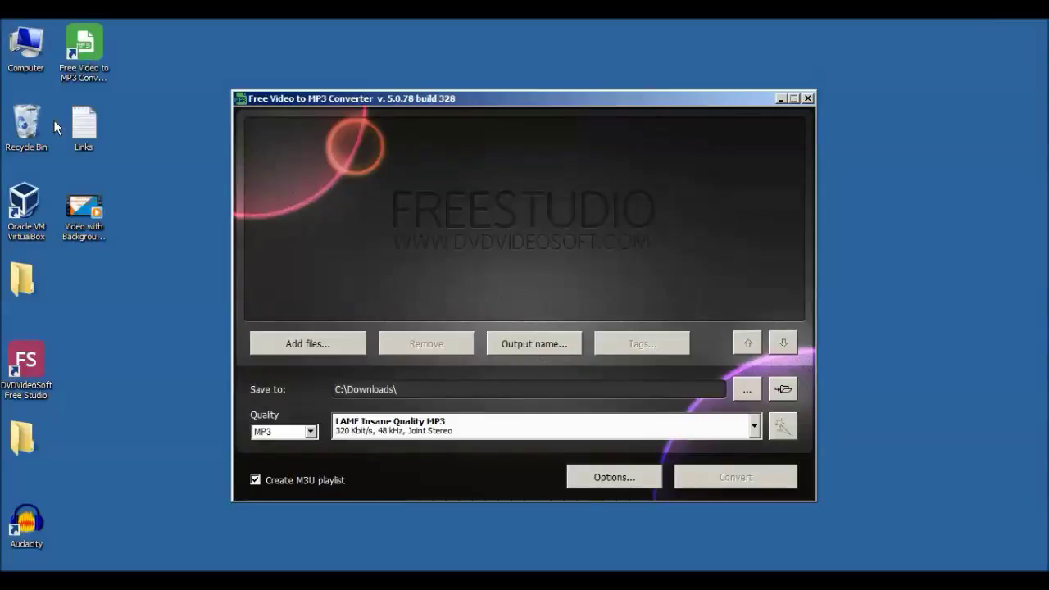
pyautogui.click(75, 223)
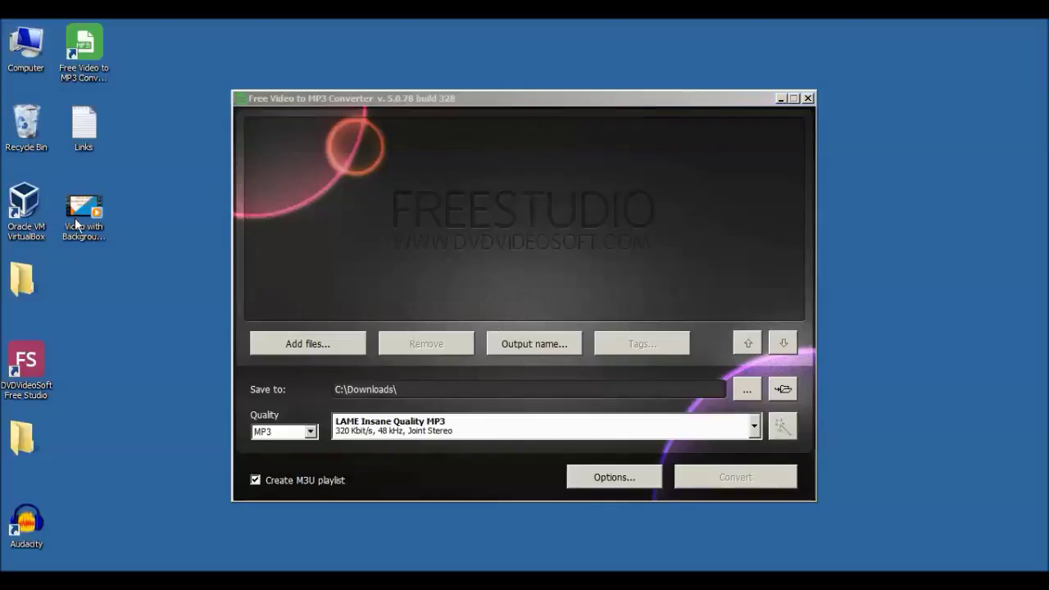
pyautogui.click(75, 223)
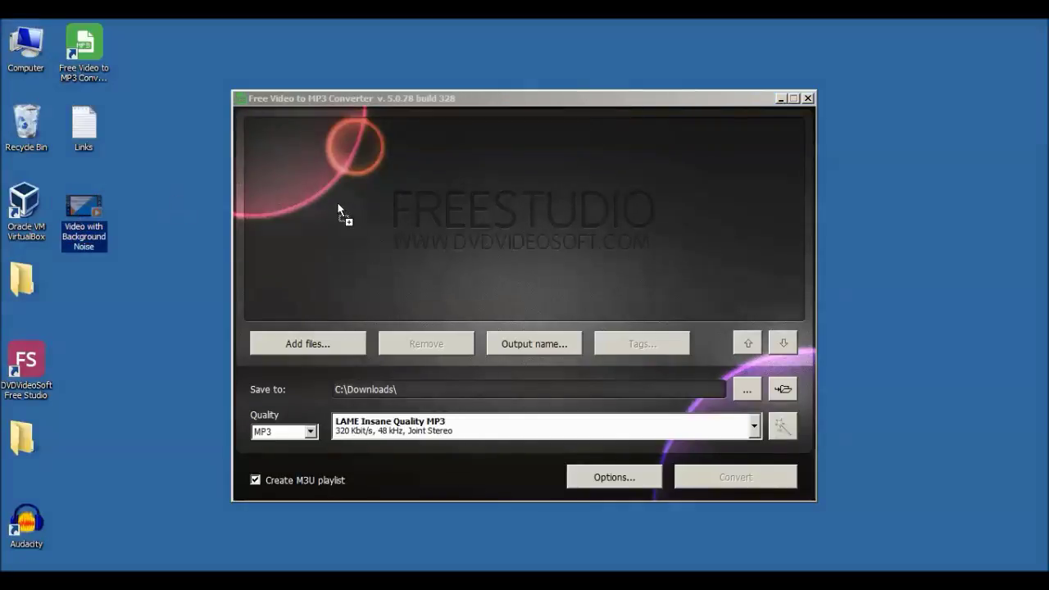
pyautogui.moveTo(338, 210); pyautogui.dragTo(339, 211)
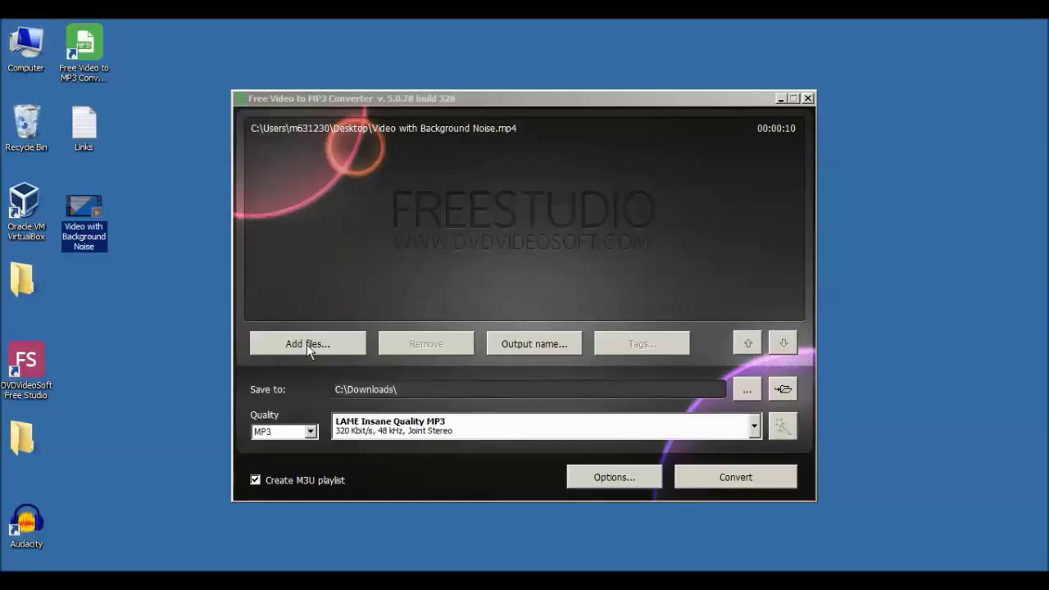
pyautogui.click(726, 484)
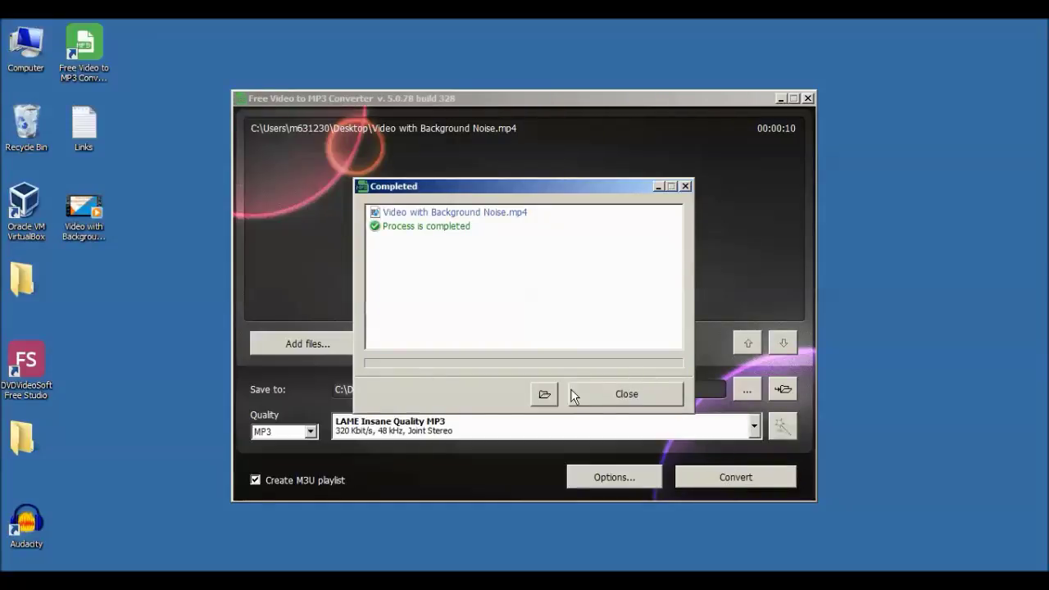
pyautogui.click(546, 395)
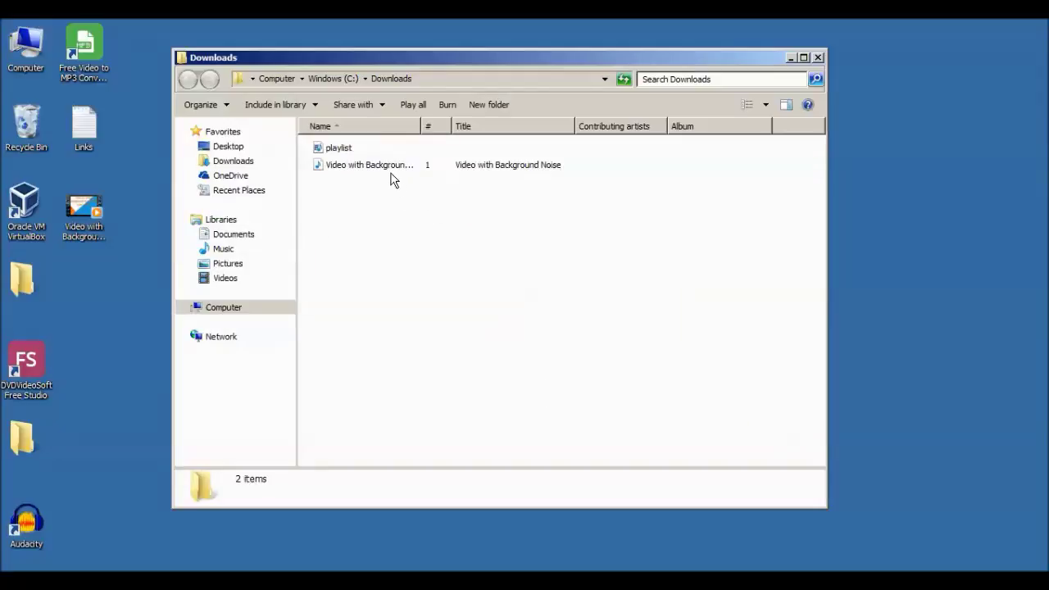
# - Select the converted Video with Background Noise MP3 in Downloads and launch Audacity
pyautogui.click(386, 171)
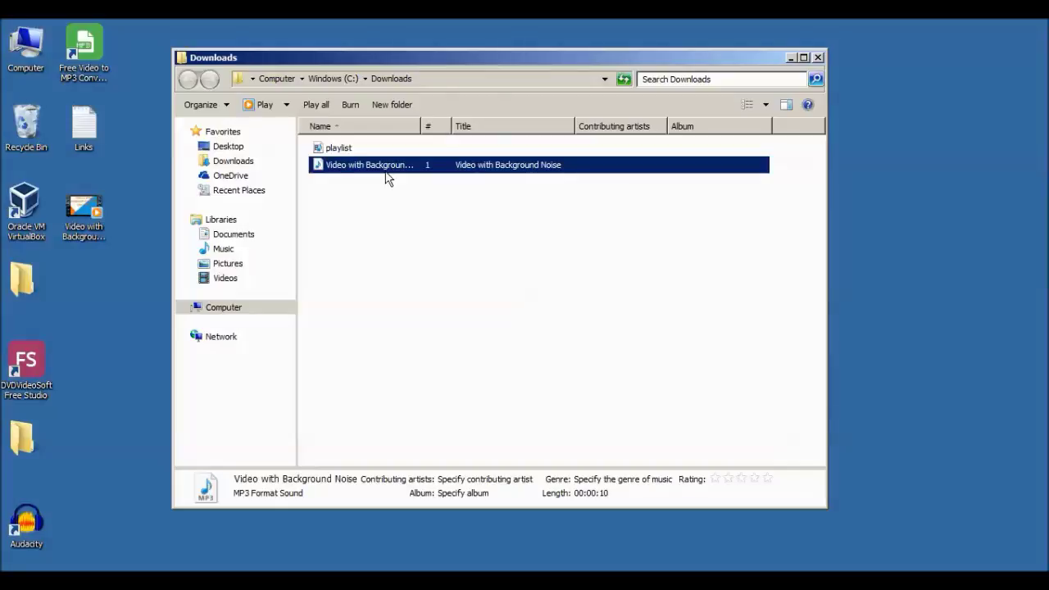
pyautogui.doubleClick(33, 531)
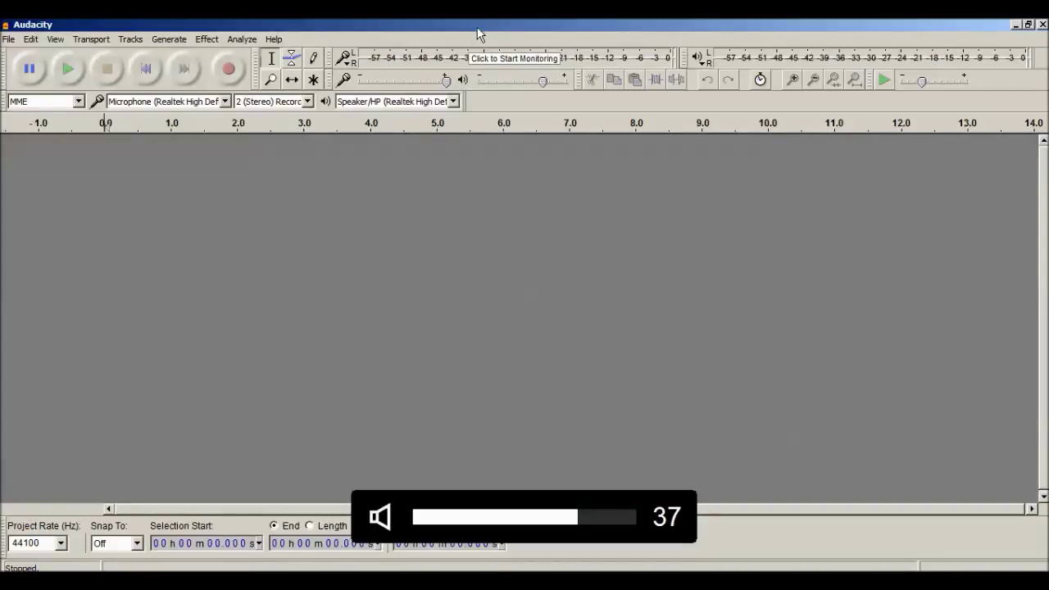
# - Drag the converted MP3 into Audacity as a stereo 48000 Hz track and maximize the window
pyautogui.moveTo(480, 30); pyautogui.dragTo(611, 197)
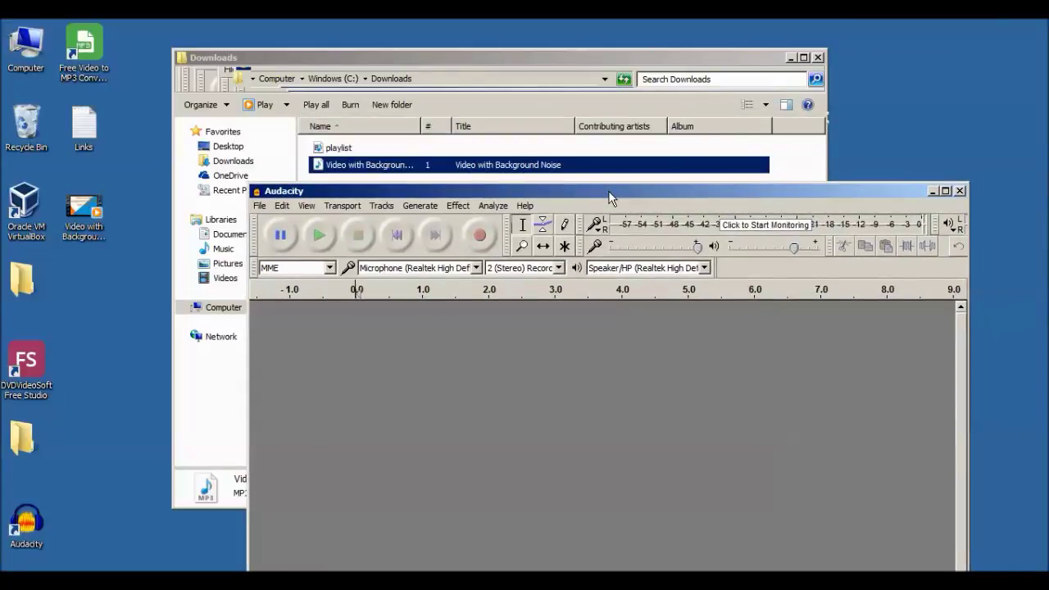
pyautogui.click(260, 206)
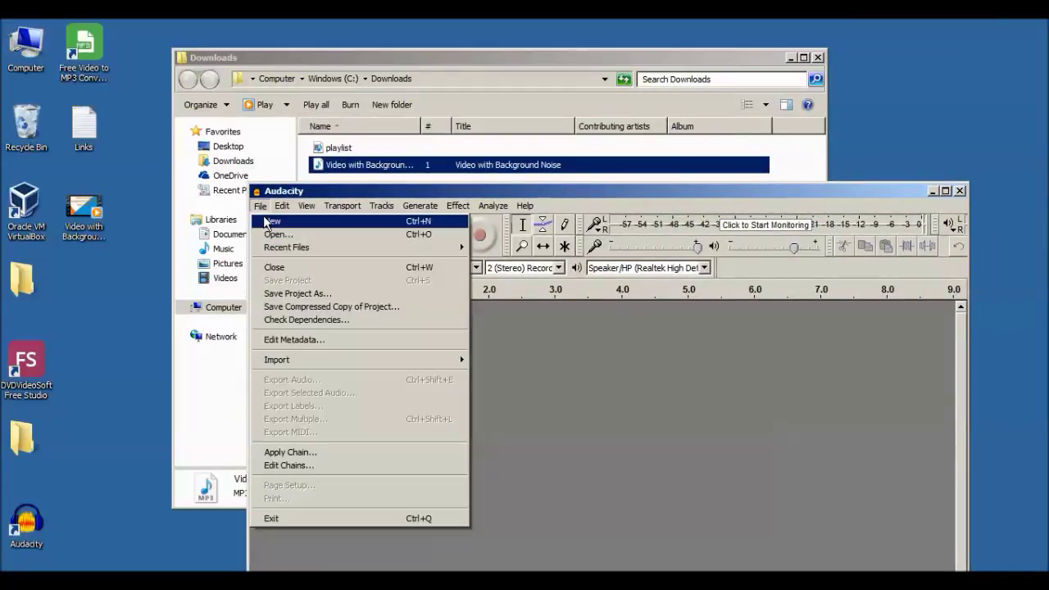
pyautogui.click(269, 205)
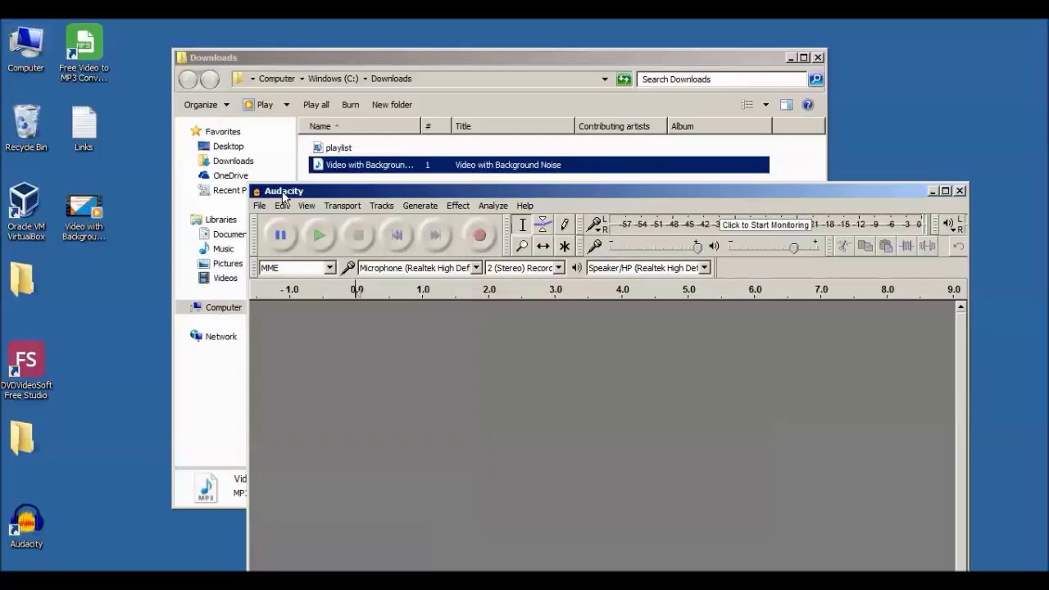
pyautogui.moveTo(370, 162); pyautogui.dragTo(455, 385)
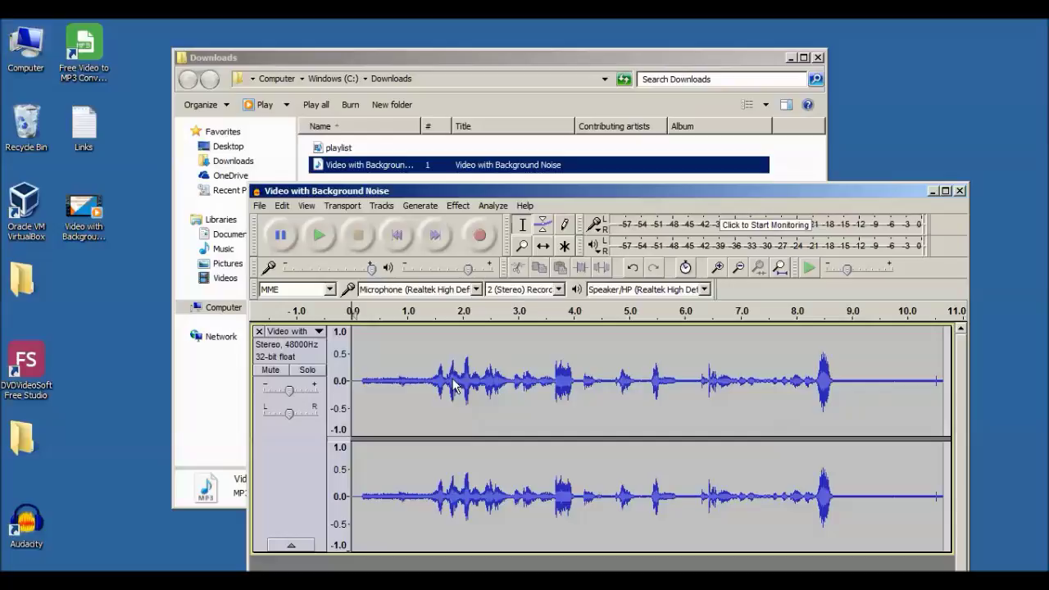
pyautogui.doubleClick(701, 195)
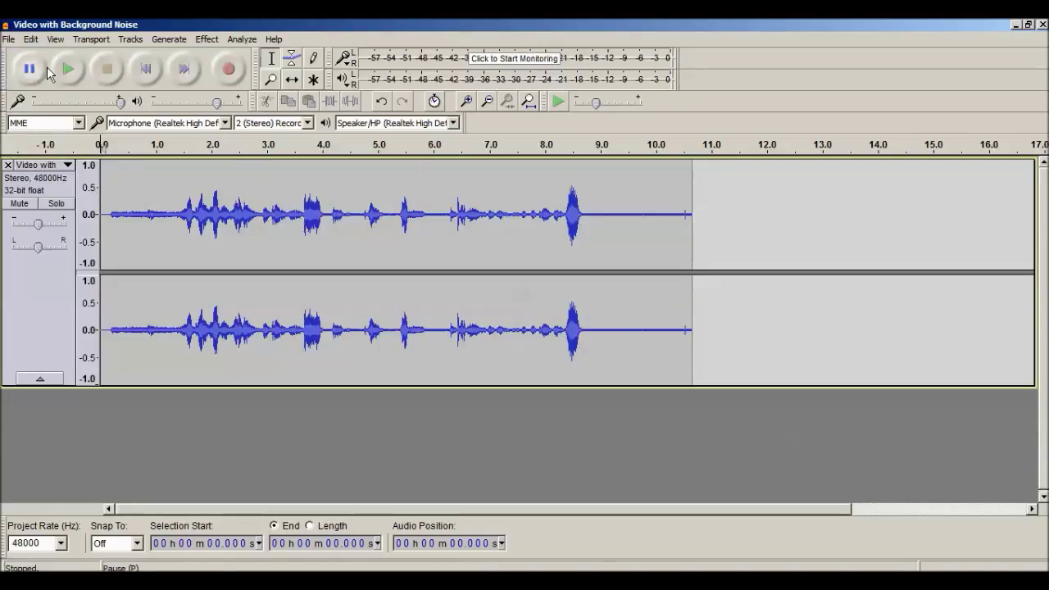
pyautogui.click(68, 71)
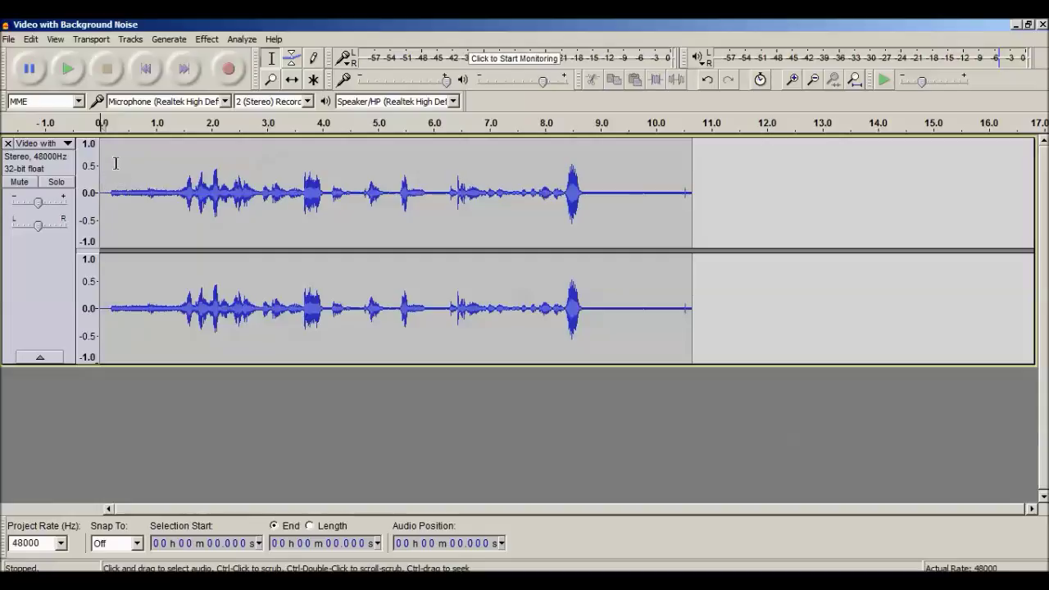
pyautogui.click(69, 69)
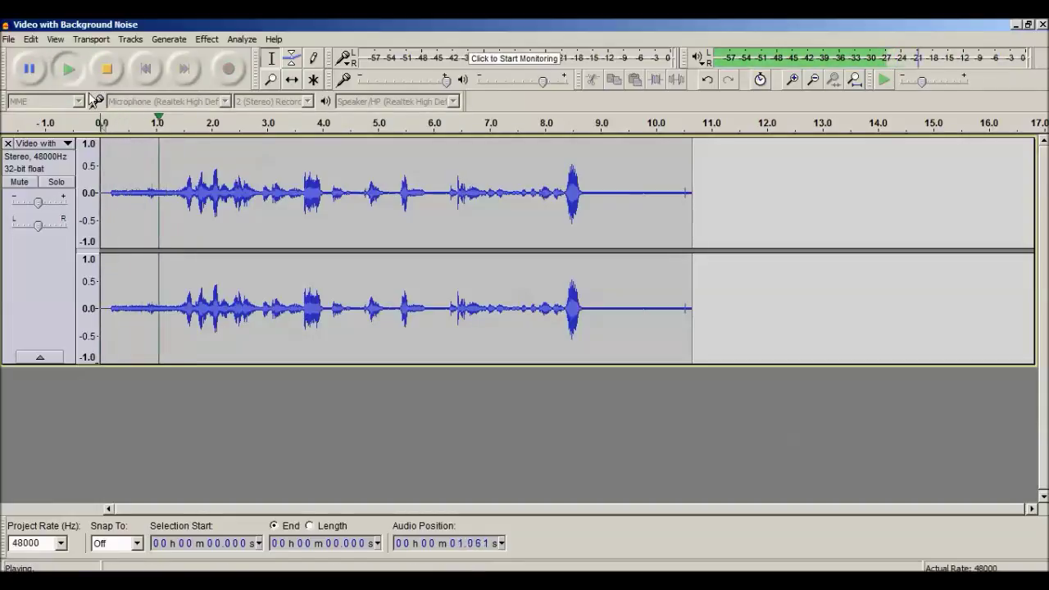
# - Stop playback, select the noise-only 0.25–1.26 s stretch, and get its Noise Reduction profile
pyautogui.press('space')
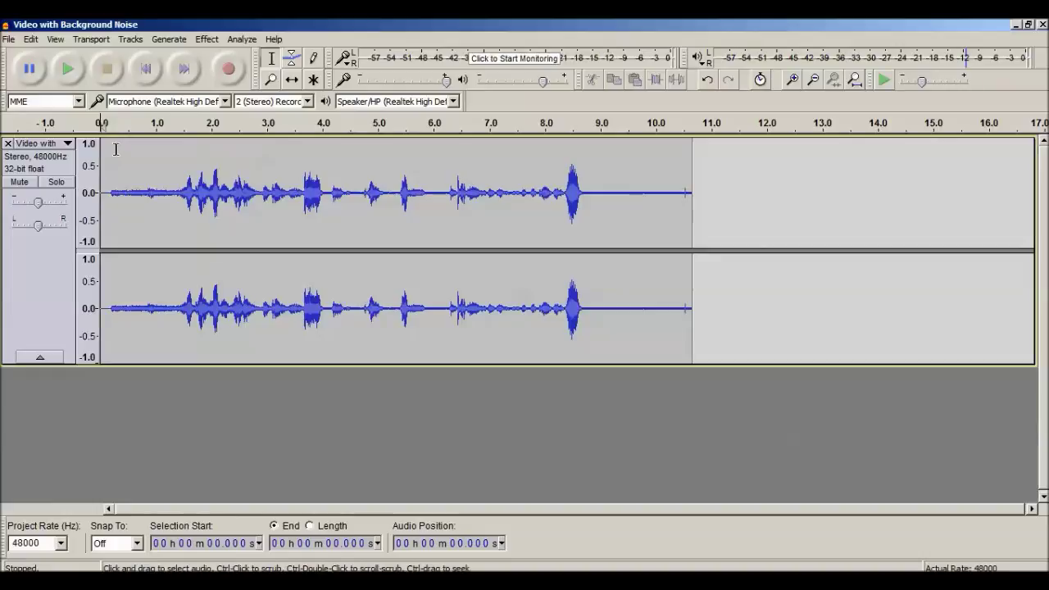
pyautogui.moveTo(115, 145); pyautogui.dragTo(170, 157)
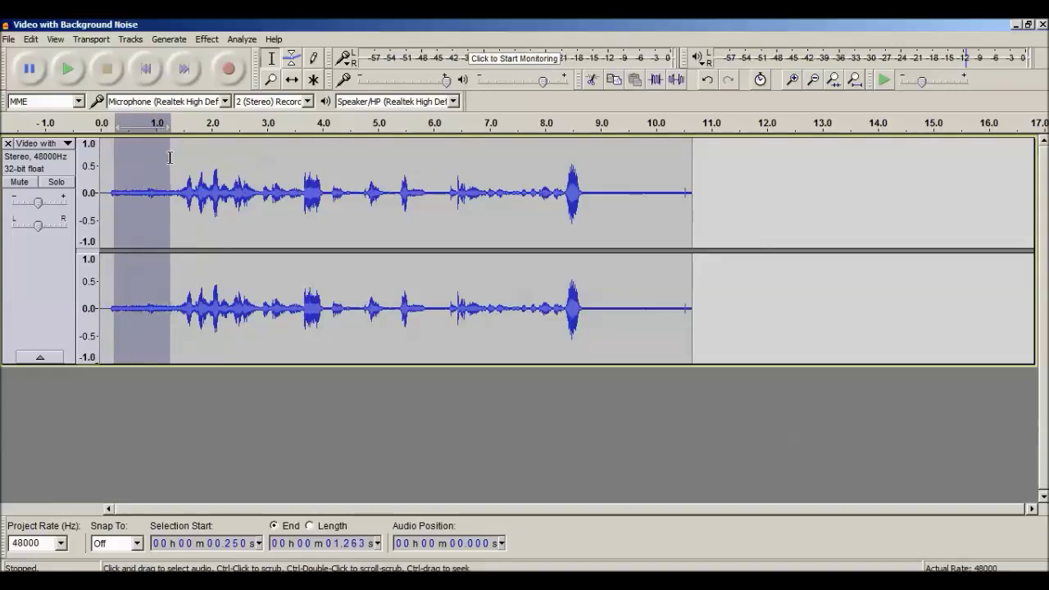
pyautogui.click(208, 39)
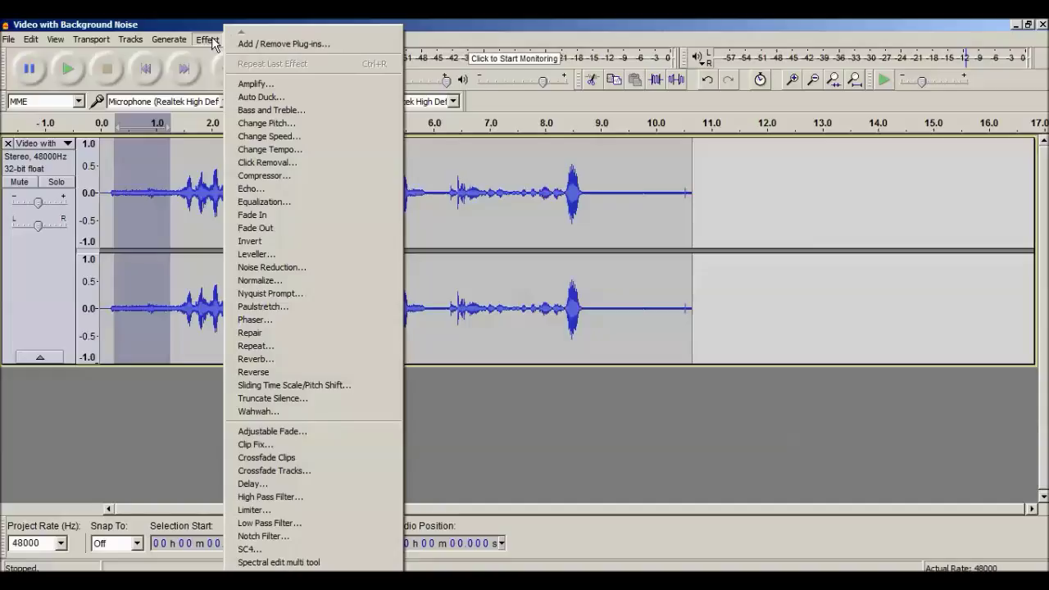
pyautogui.click(272, 268)
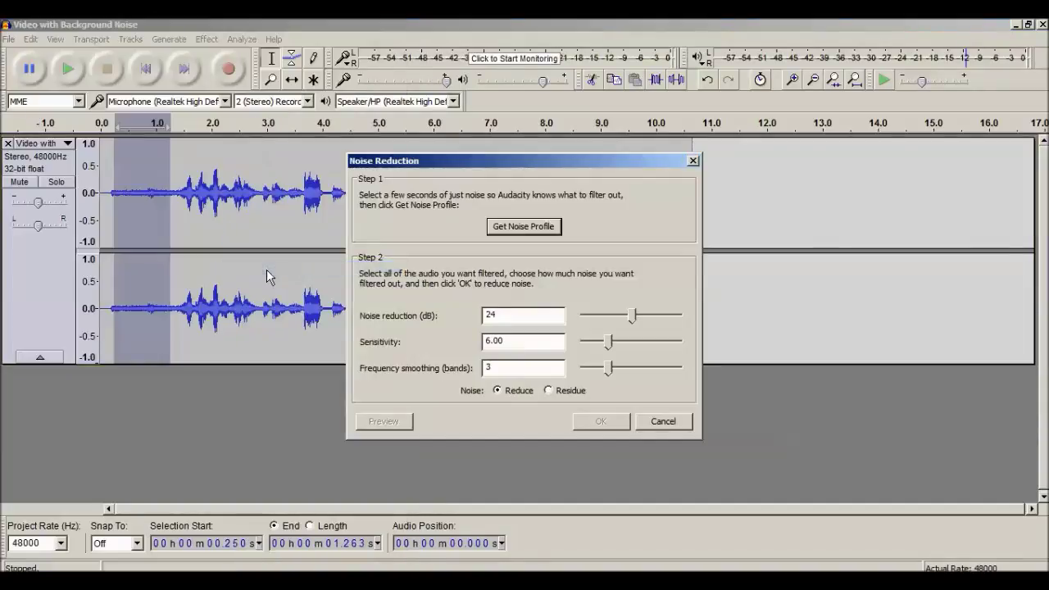
pyautogui.click(518, 227)
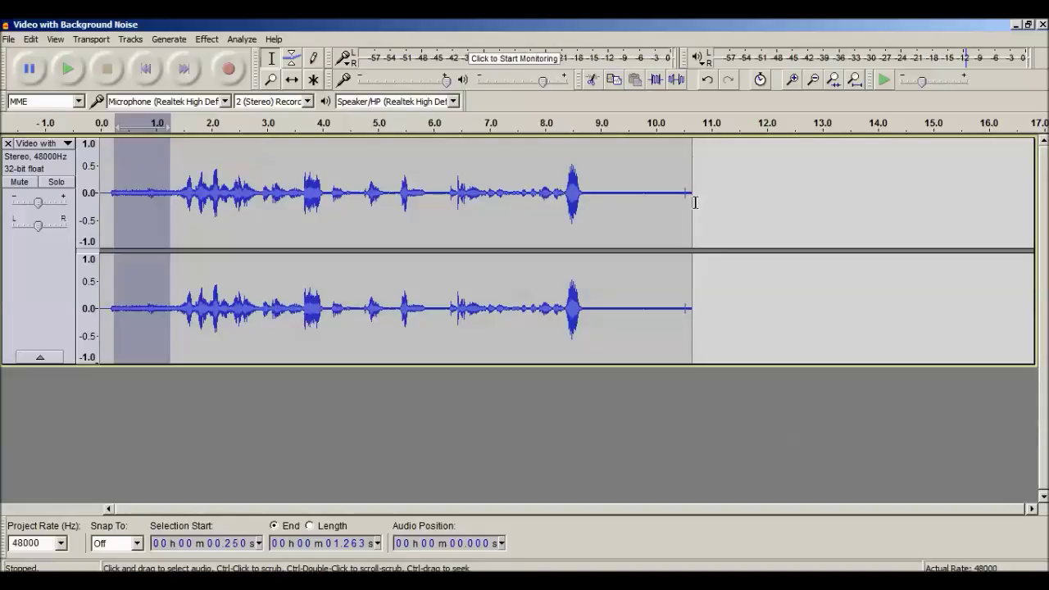
# - Select the entire track and apply Noise Reduction with 24 dB, sensitivity 6.00, smoothing 3
pyautogui.moveTo(695, 202); pyautogui.dragTo(79, 195)
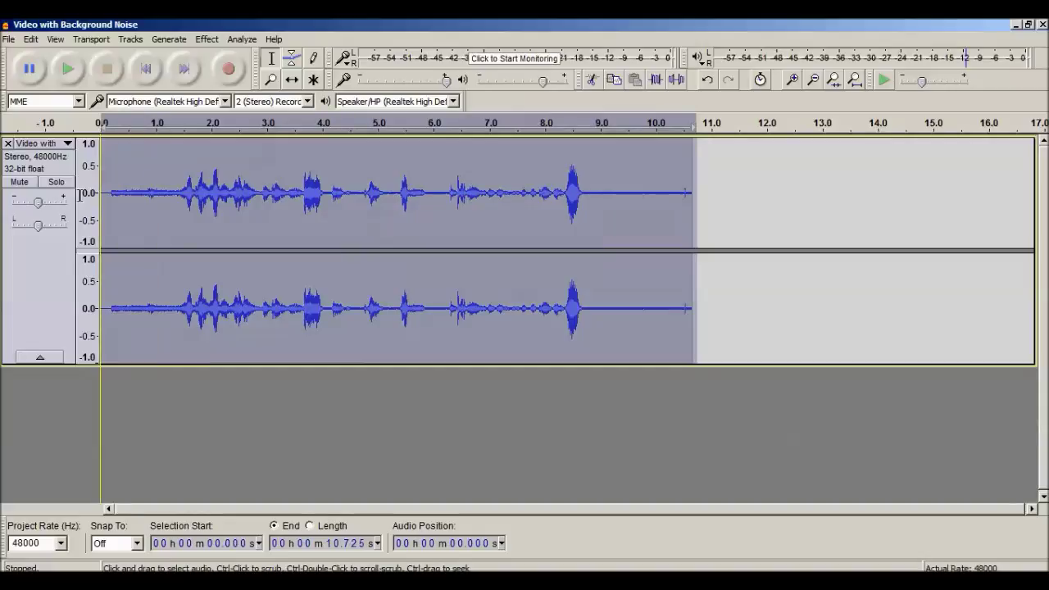
pyautogui.click(207, 40)
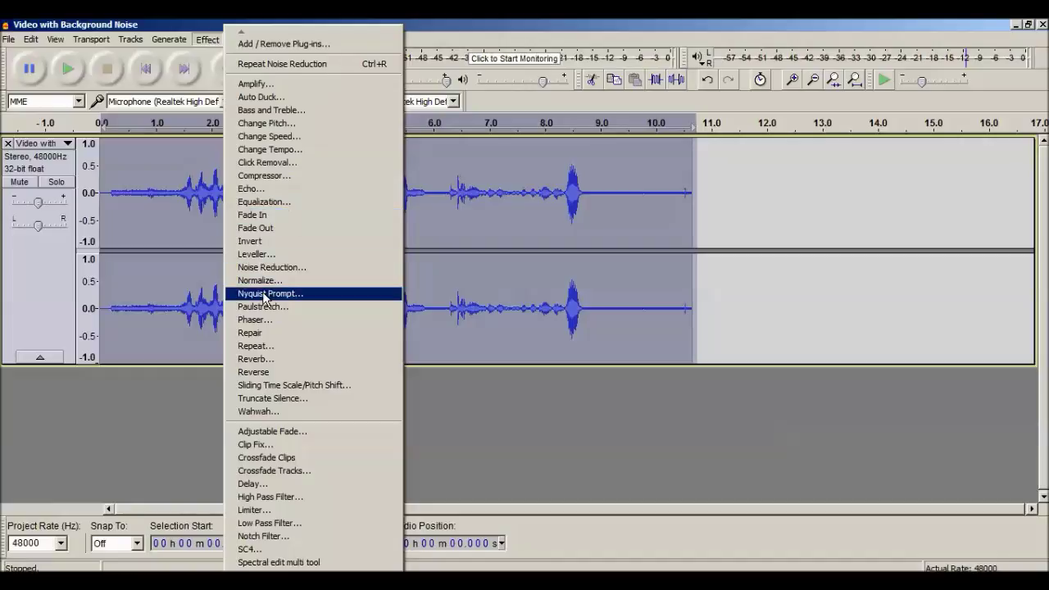
pyautogui.click(284, 269)
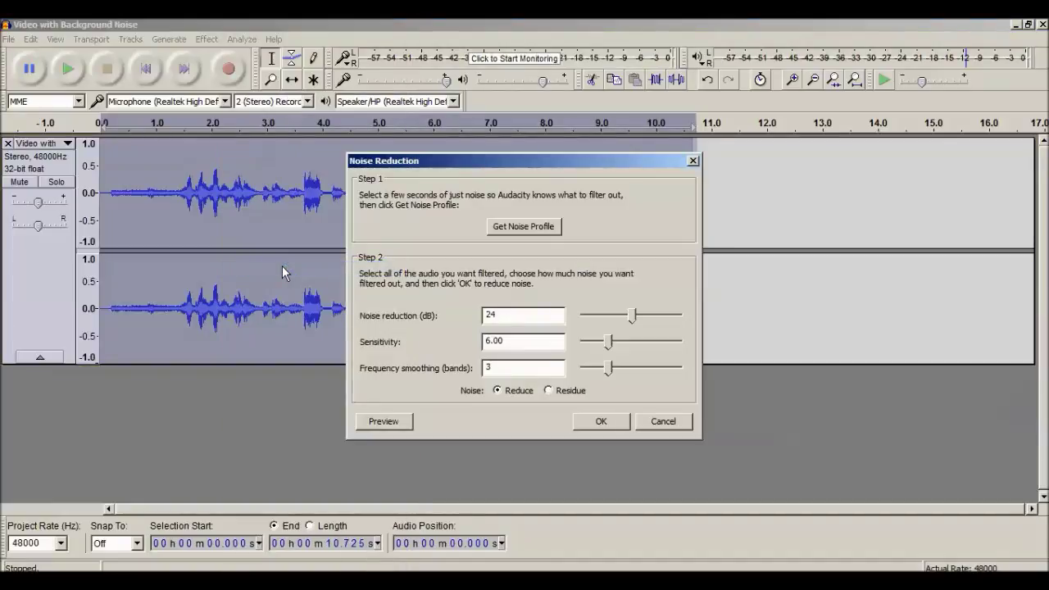
pyautogui.click(609, 423)
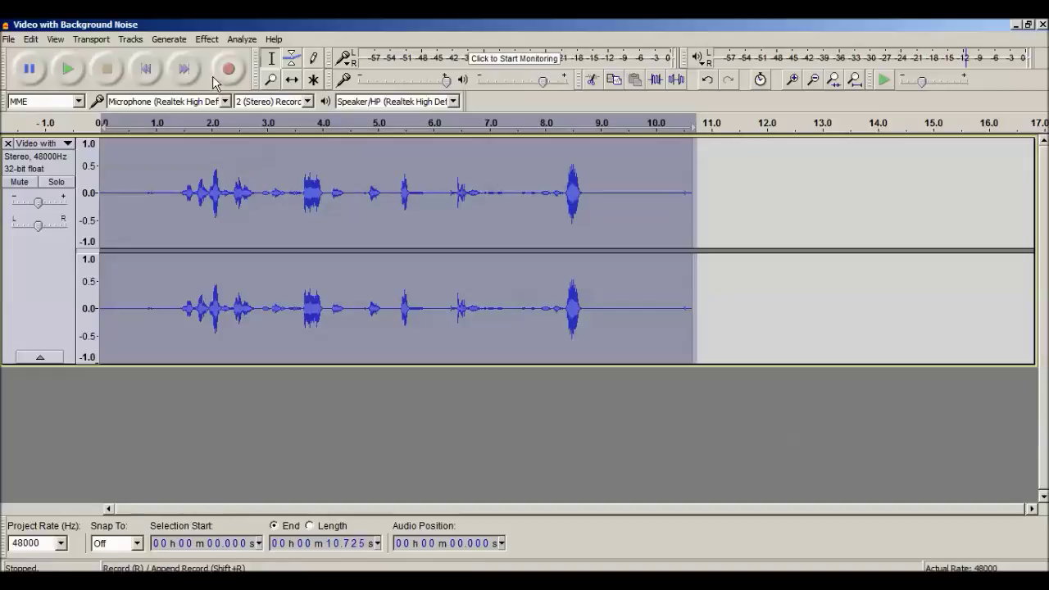
# - Play back the cleaned track, then export it to the Desktop as 16-bit PCM WAV 'Video with Background Noise'
pyautogui.click(69, 72)
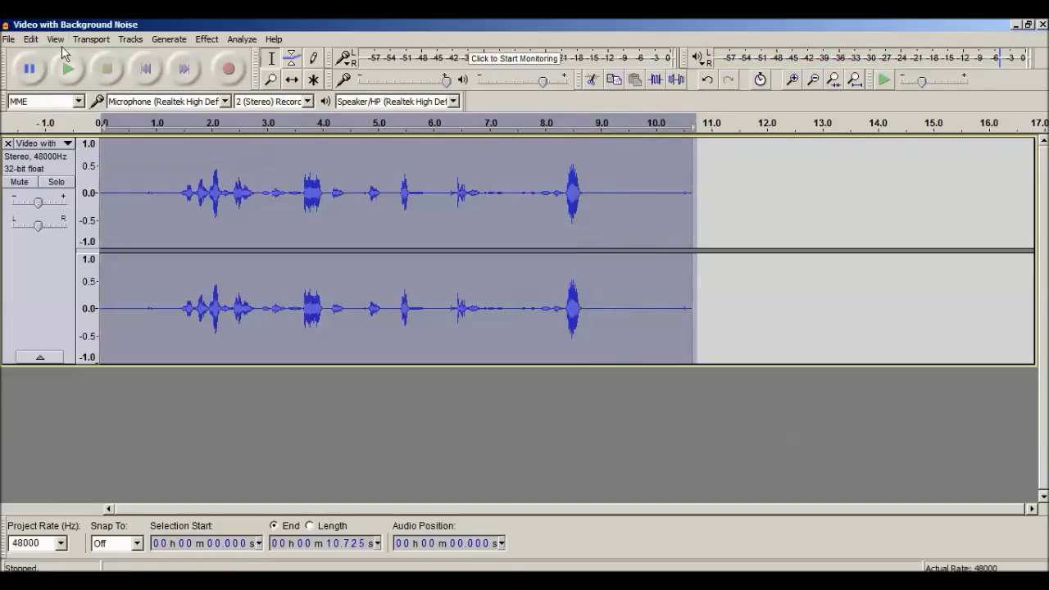
pyautogui.click(11, 39)
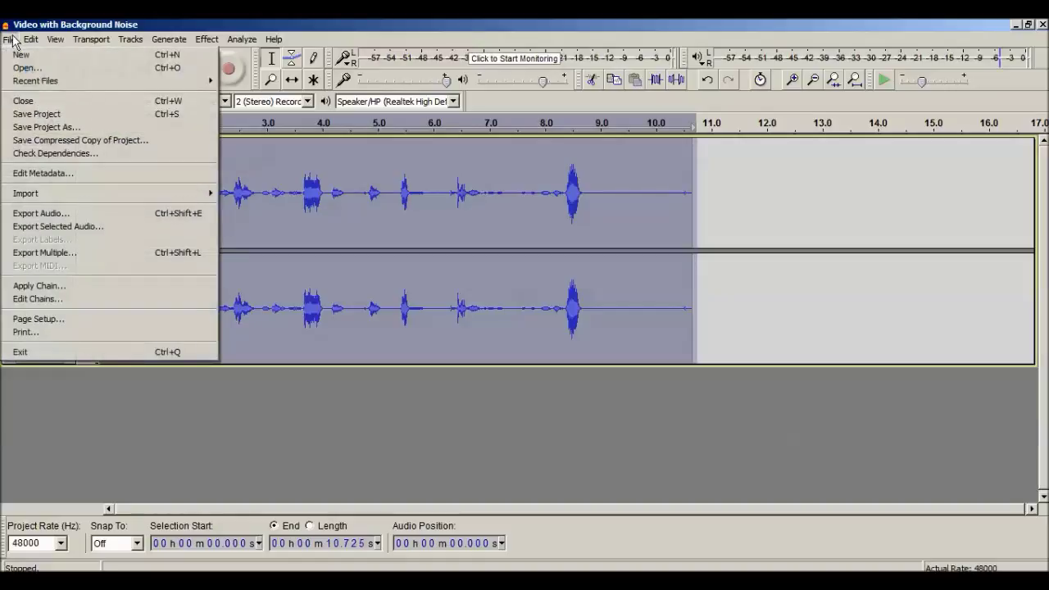
pyautogui.click(52, 215)
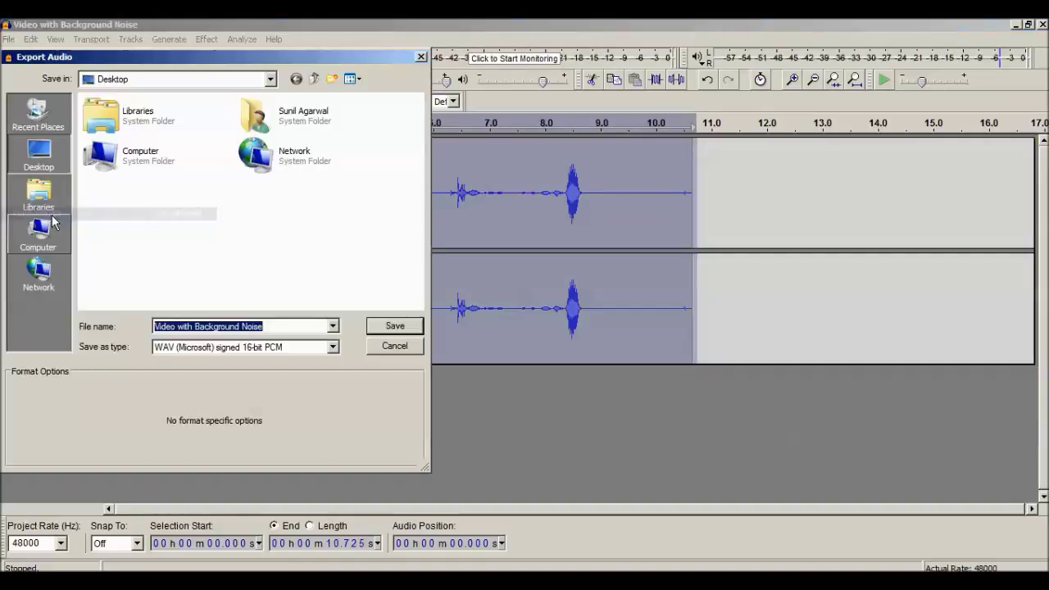
pyautogui.click(266, 325)
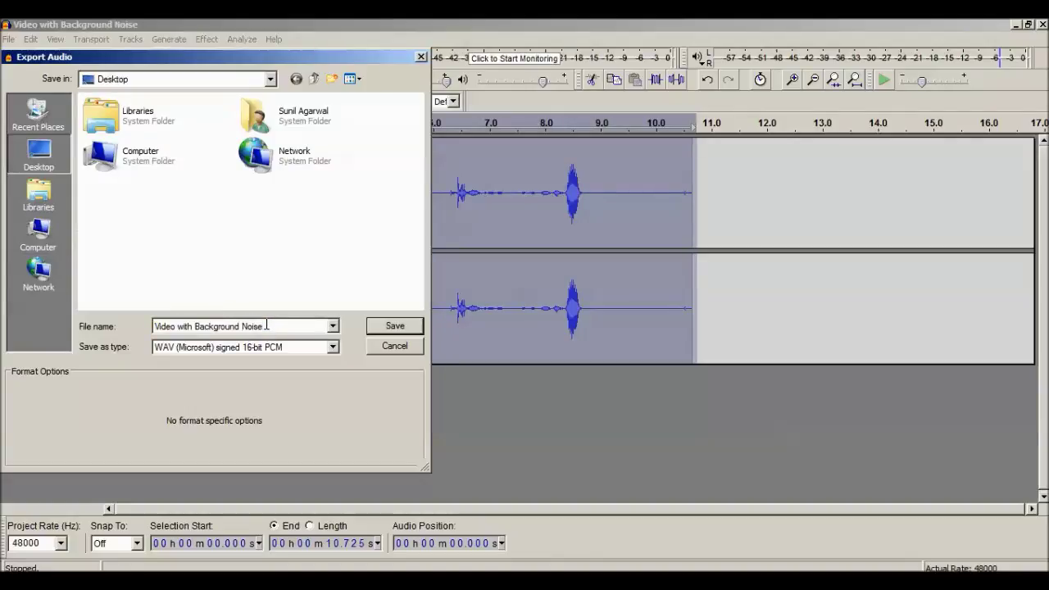
pyautogui.click(382, 328)
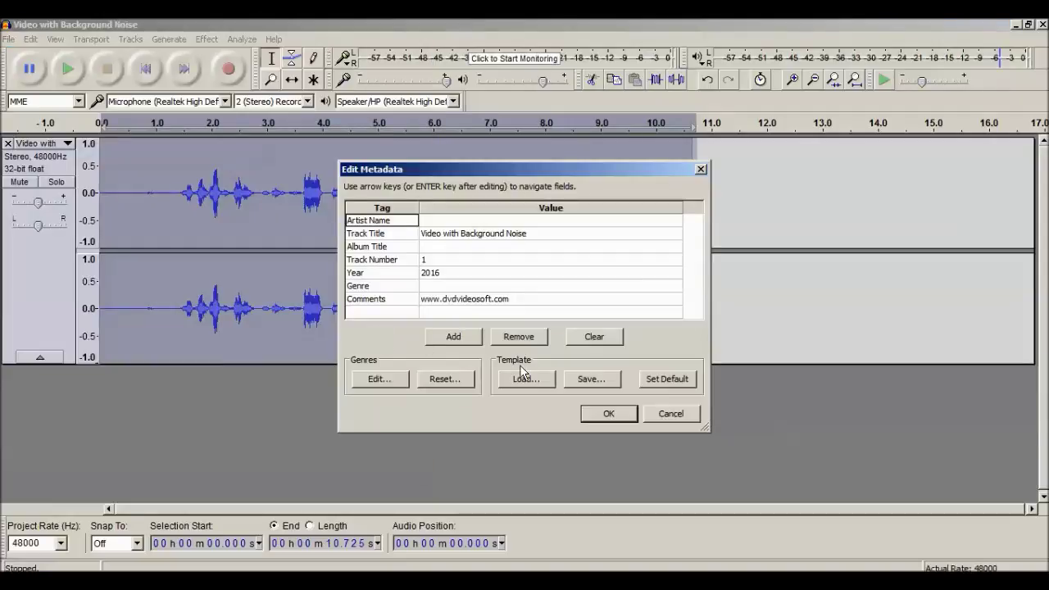
pyautogui.click(607, 414)
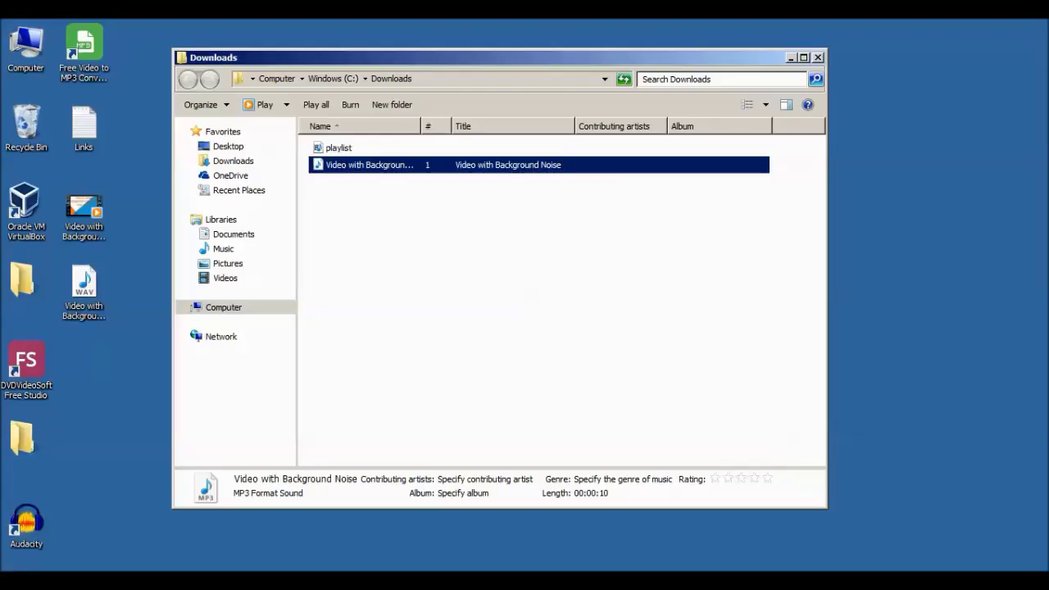
# - Close the Downloads Explorer window and dismiss the completed MP3 converter
pyautogui.click(88, 290)
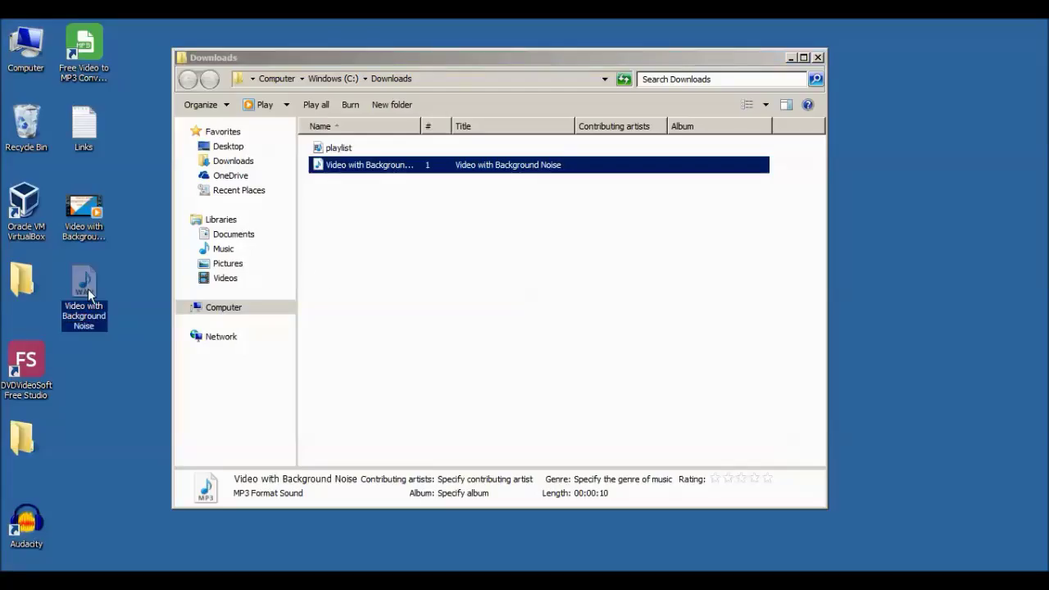
pyautogui.click(819, 58)
pyautogui.click(819, 59)
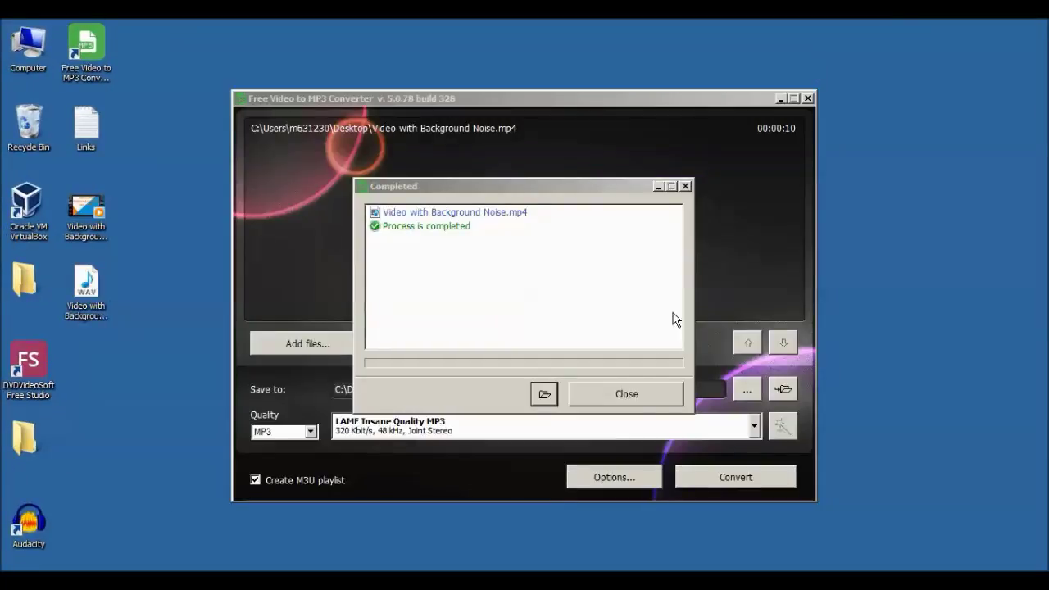
pyautogui.click(630, 385)
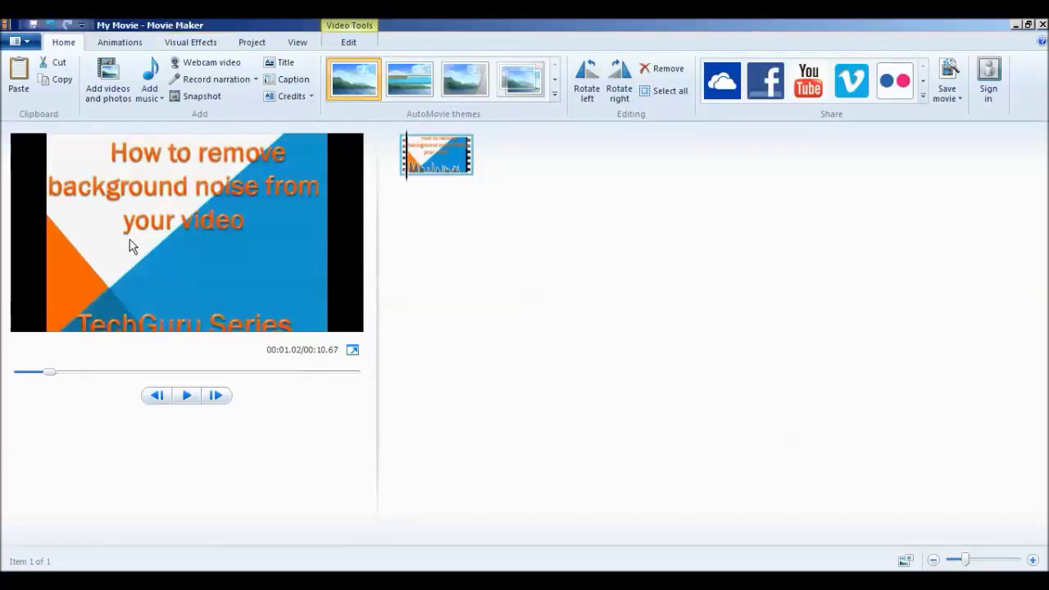
# - Preview the clip's opening from the start, rewind it, and show the Video Tools Edit tab
pyautogui.moveTo(50, 373); pyautogui.dragTo(20, 383)
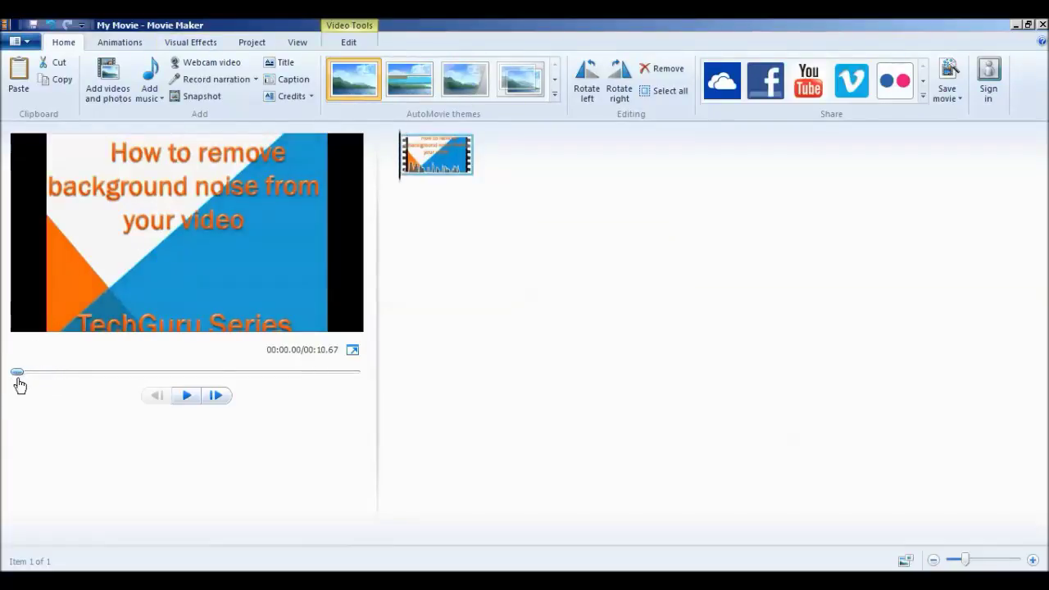
pyautogui.click(188, 395)
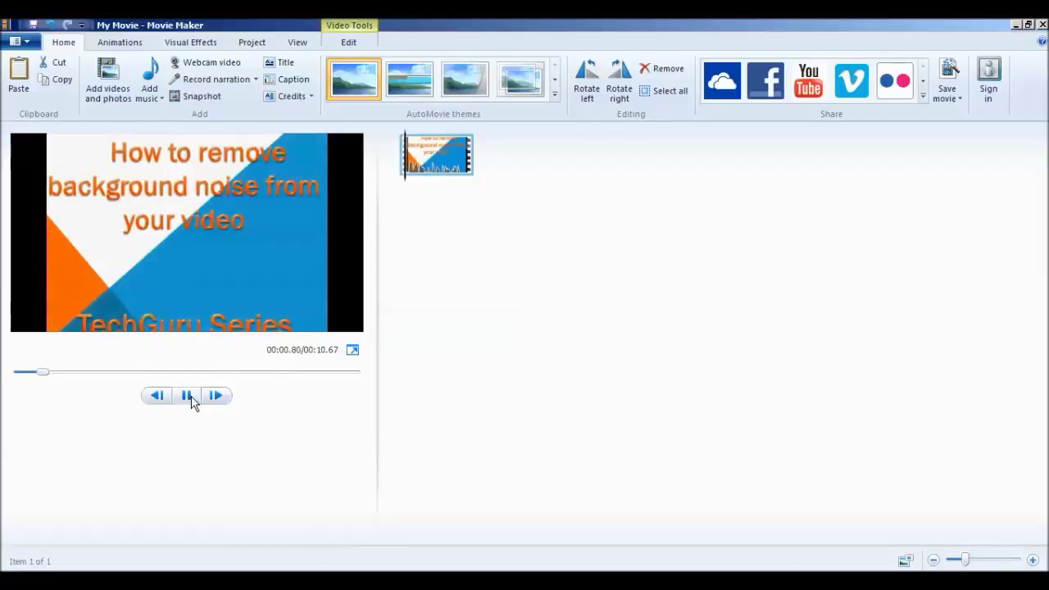
pyautogui.click(188, 396)
pyautogui.moveTo(46, 376); pyautogui.dragTo(16, 375)
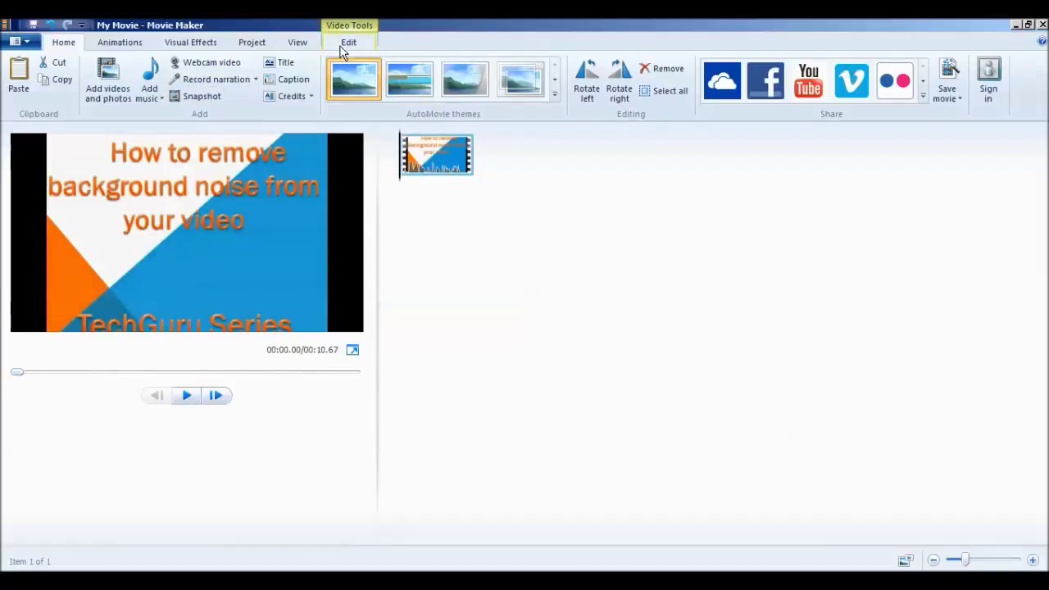
pyautogui.click(346, 44)
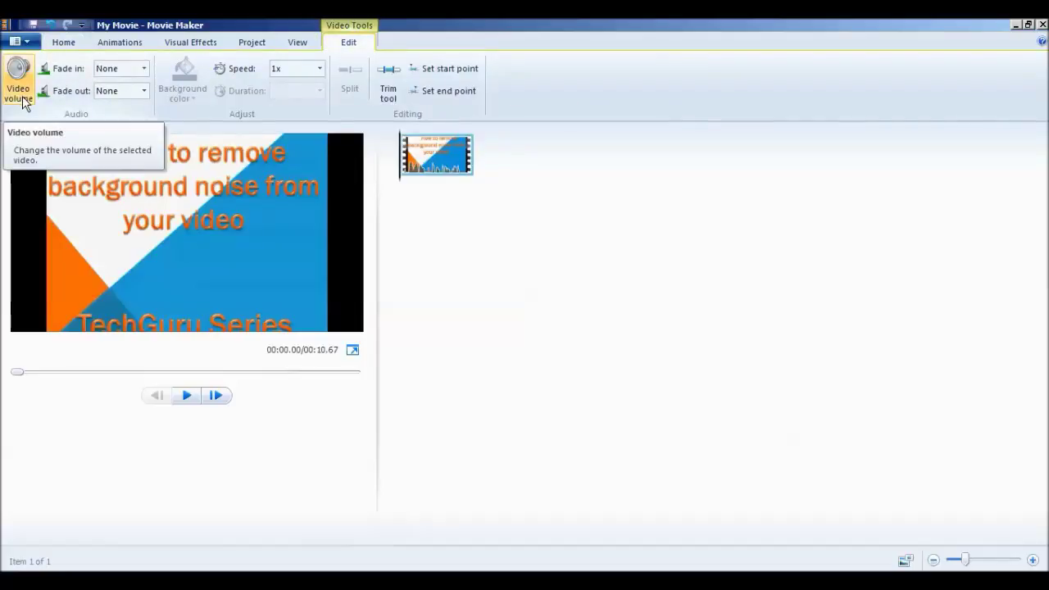
# - Turn the clip's Video volume down to zero, then preview it to confirm the silence
pyautogui.click(23, 102)
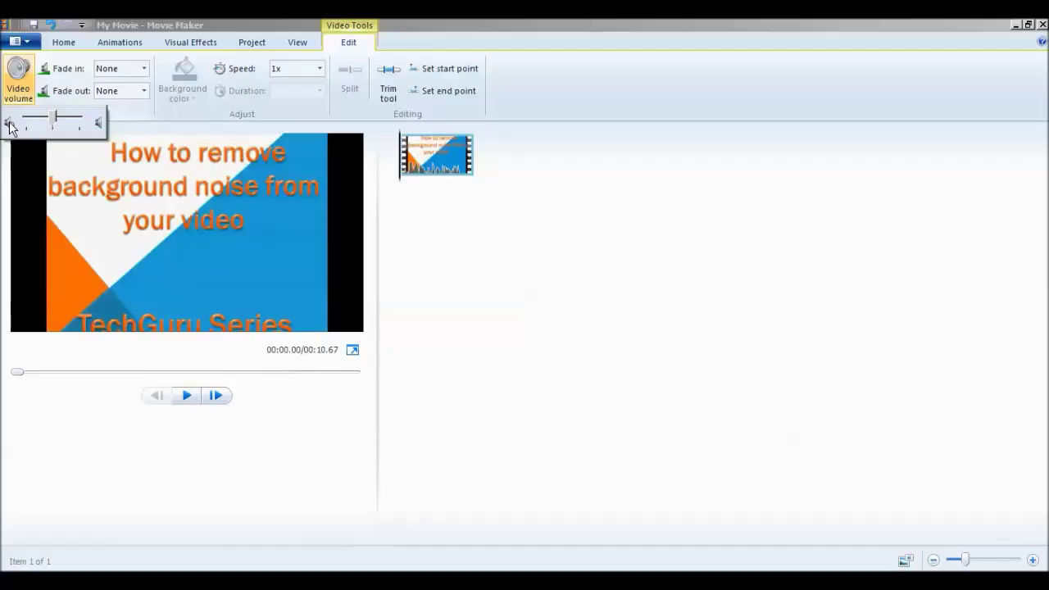
pyautogui.moveTo(52, 119); pyautogui.dragTo(26, 121)
pyautogui.click(89, 422)
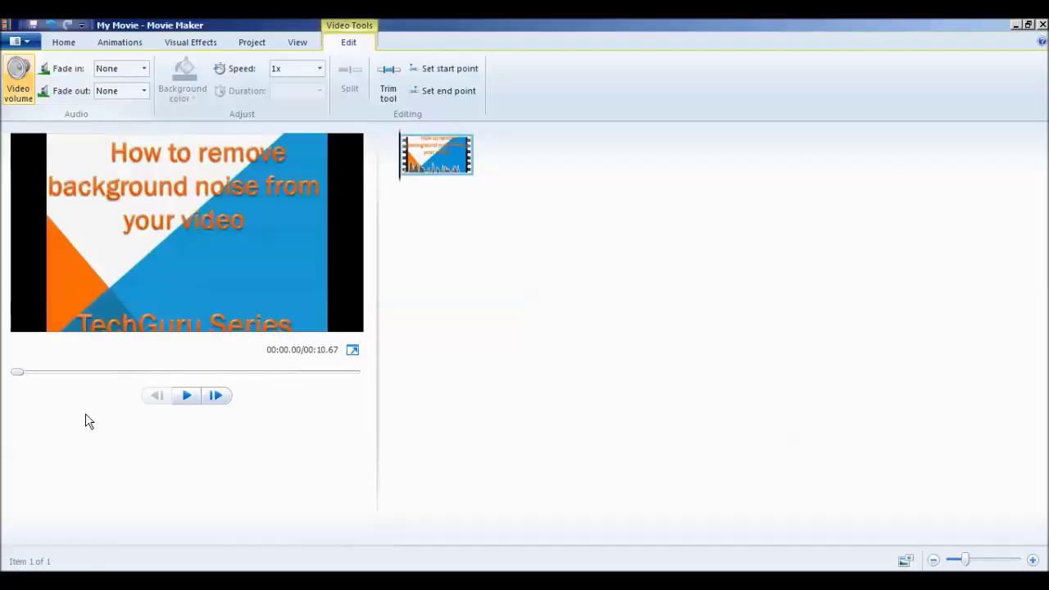
pyautogui.click(186, 396)
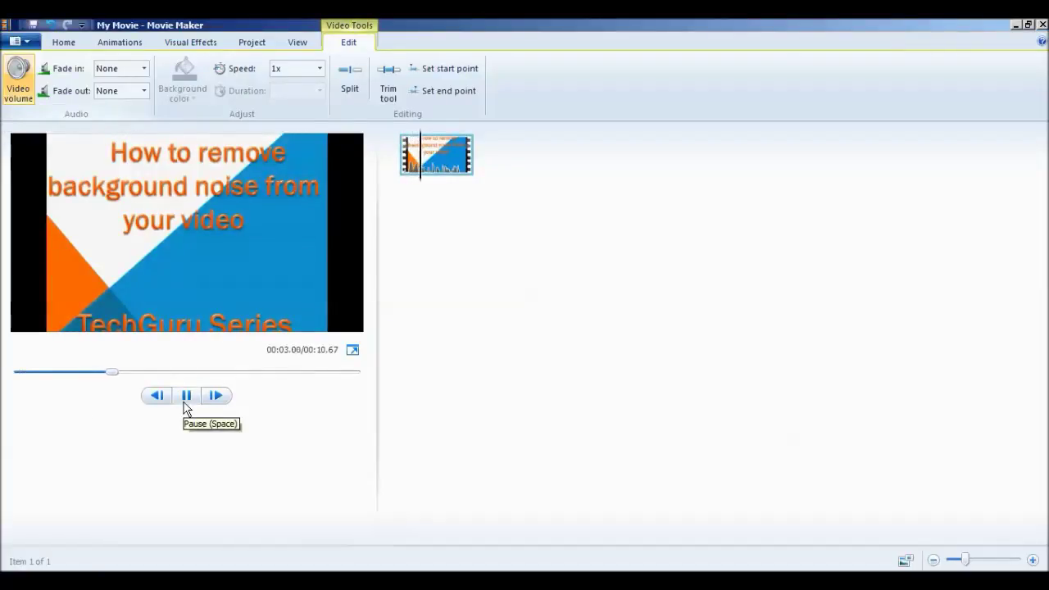
pyautogui.click(186, 396)
pyautogui.click(15, 373)
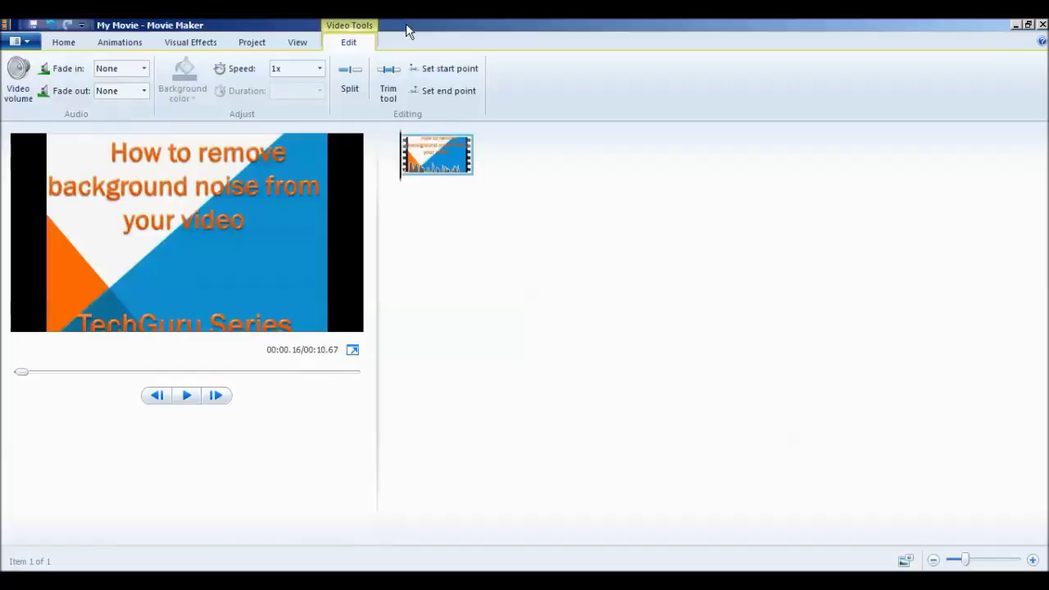
# - Drag the cleaned WAV from the desktop onto the storyboard as music, then re-maximize Movie Maker
pyautogui.moveTo(406, 21); pyautogui.dragTo(543, 40)
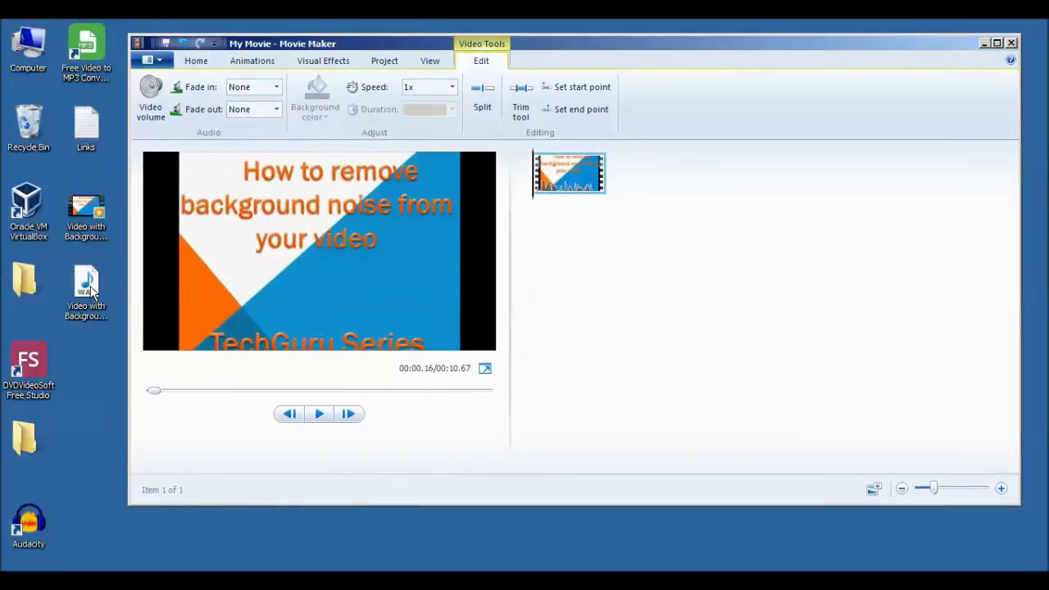
pyautogui.moveTo(92, 293); pyautogui.dragTo(529, 235)
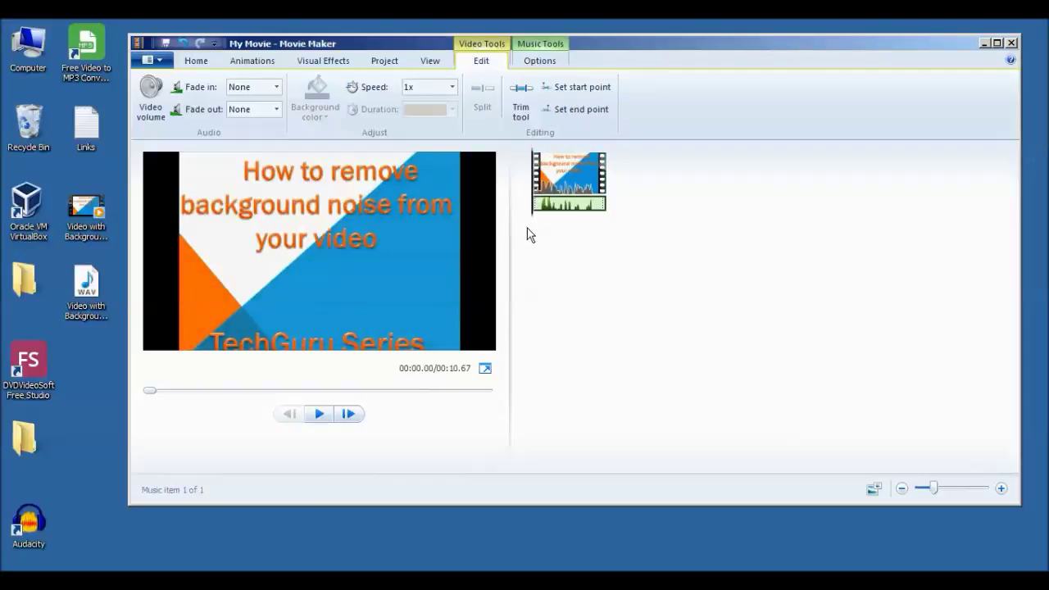
pyautogui.click(197, 64)
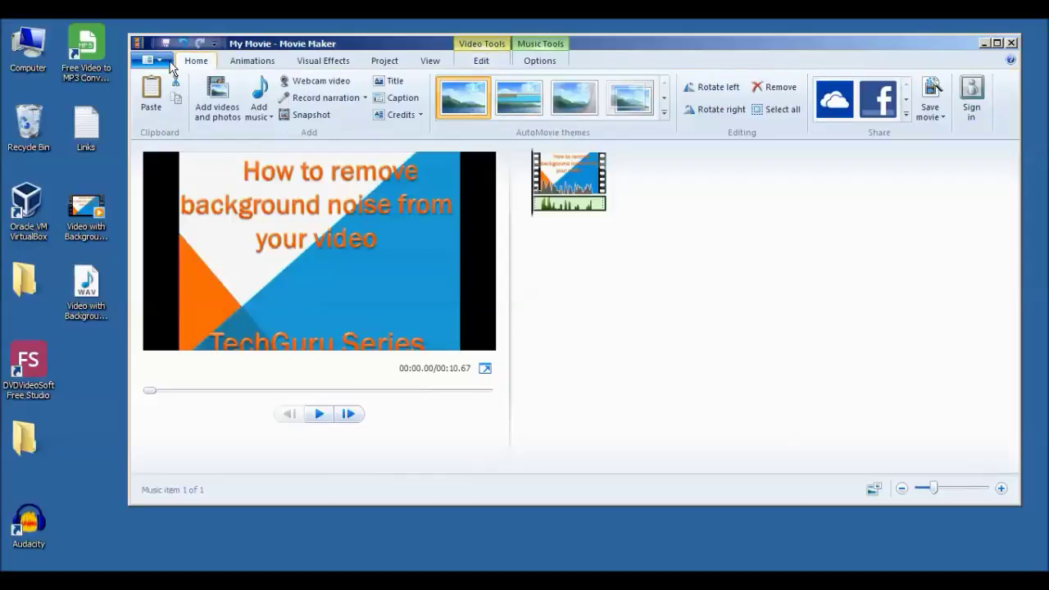
pyautogui.click(159, 61)
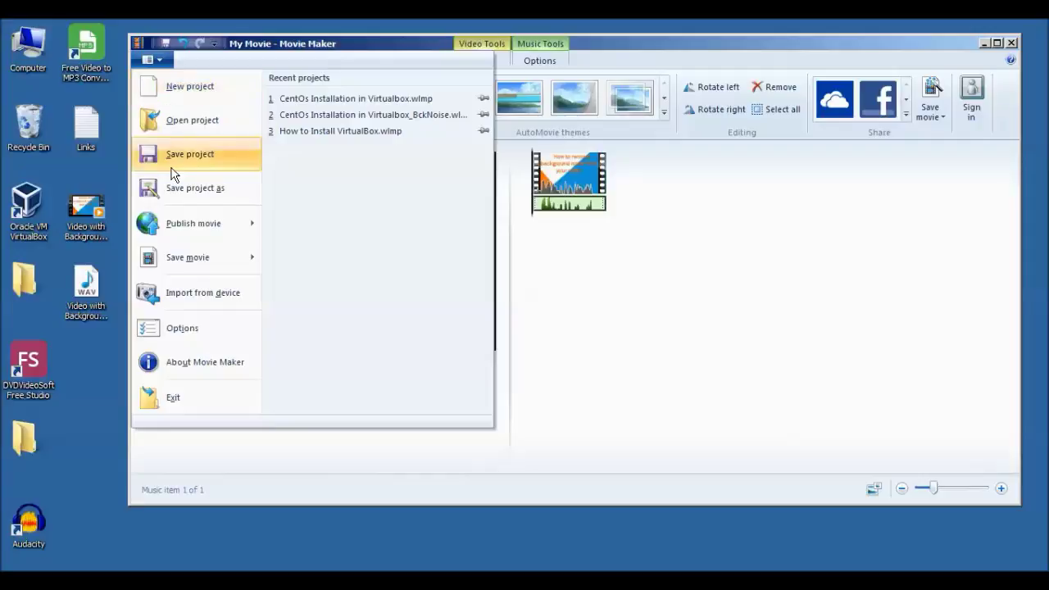
pyautogui.click(601, 41)
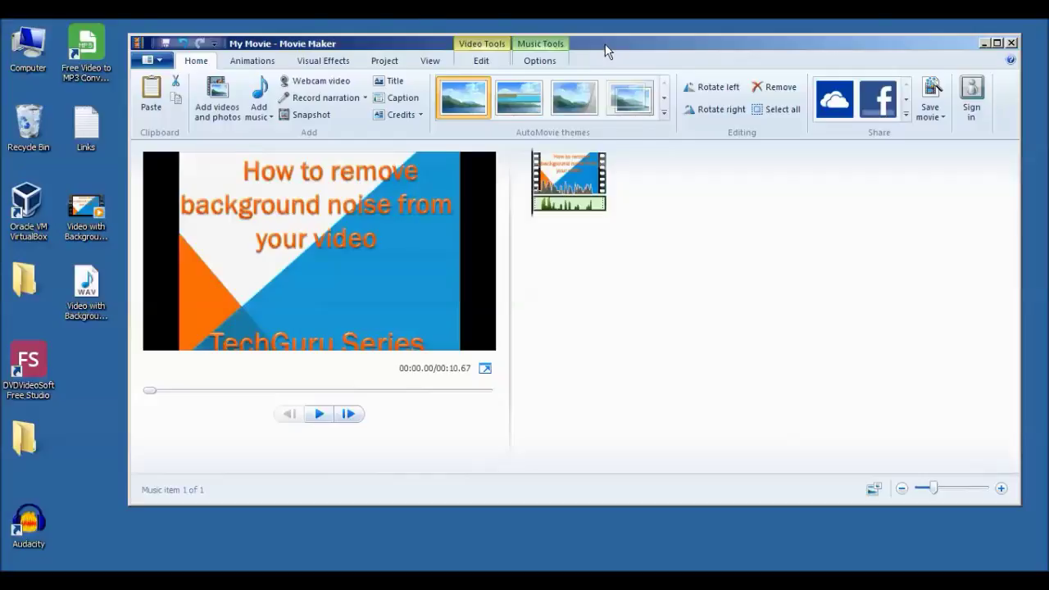
pyautogui.doubleClick(605, 44)
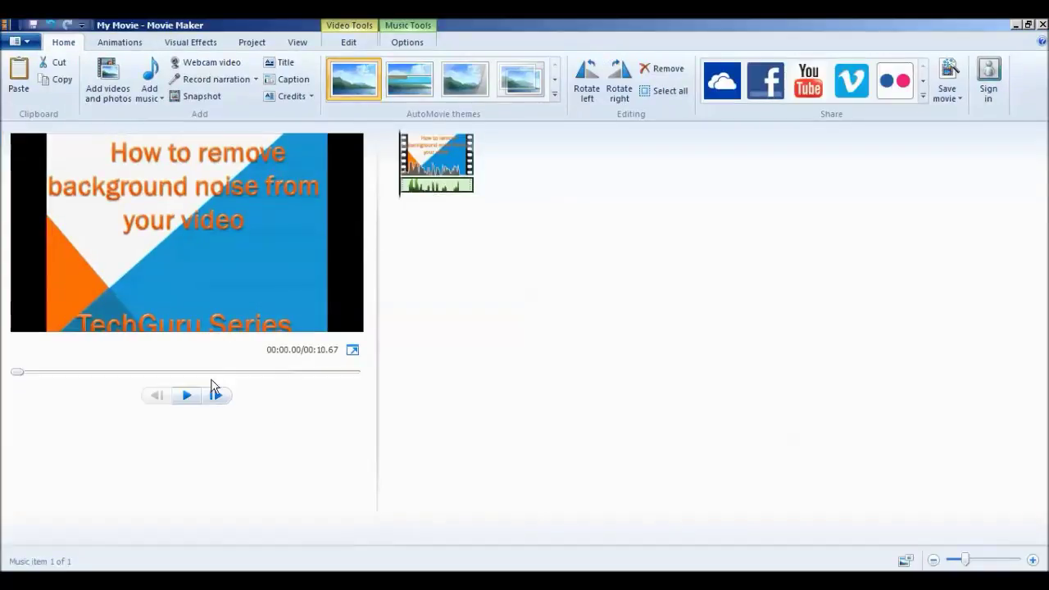
pyautogui.click(187, 399)
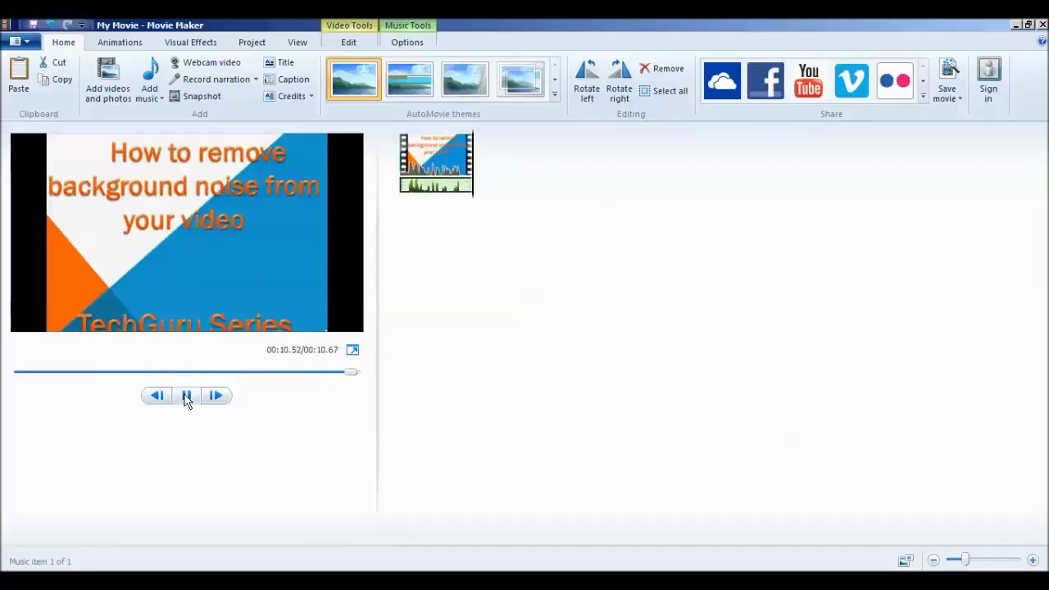
pyautogui.click(186, 397)
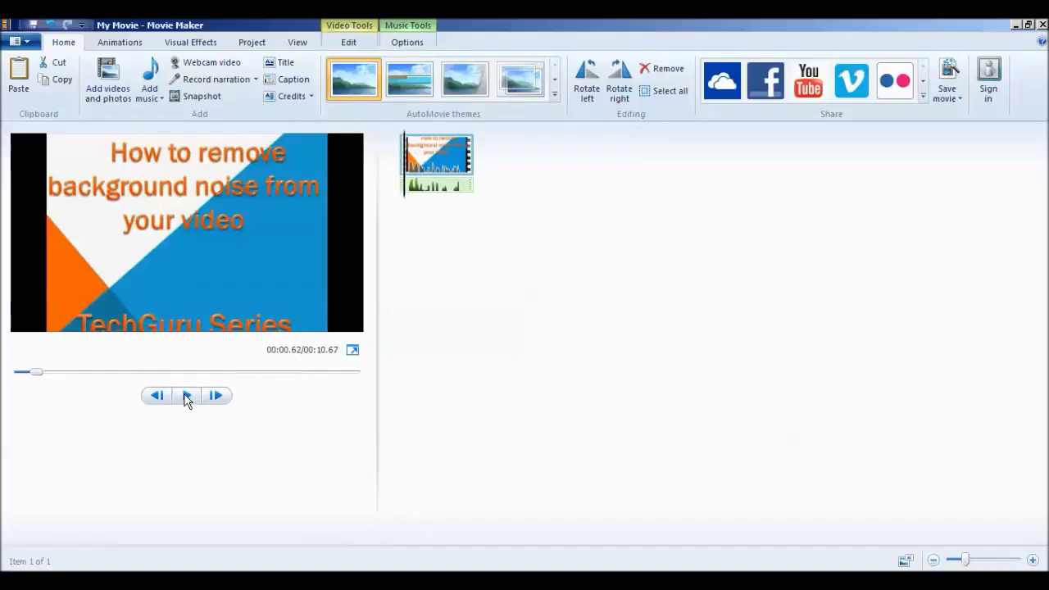
# - Save the movie with the 'Recommended for this project' setting as My Movie.mp4 on the Desktop
pyautogui.click(949, 94)
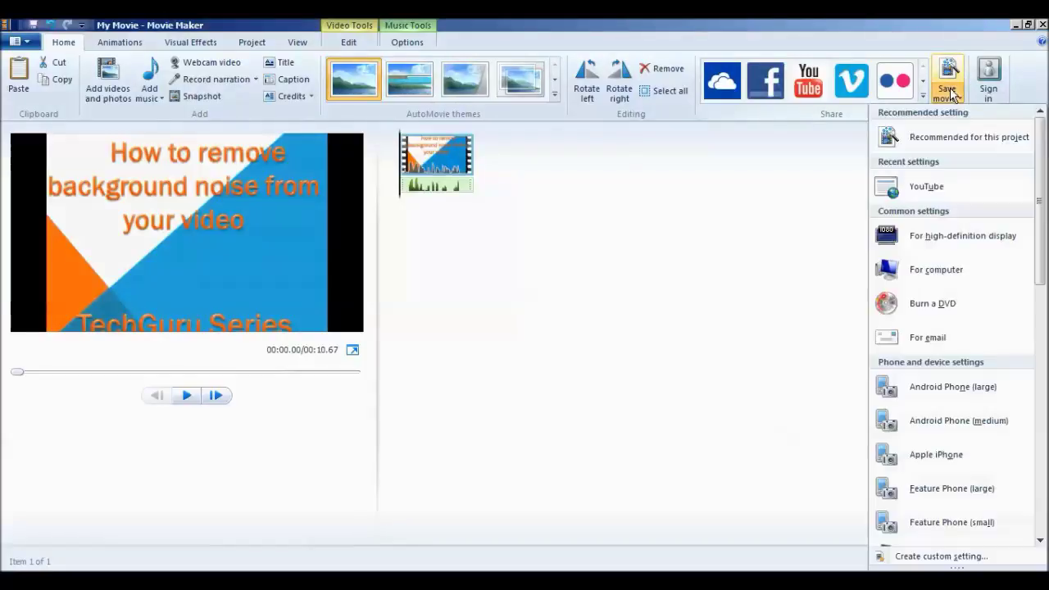
pyautogui.click(938, 135)
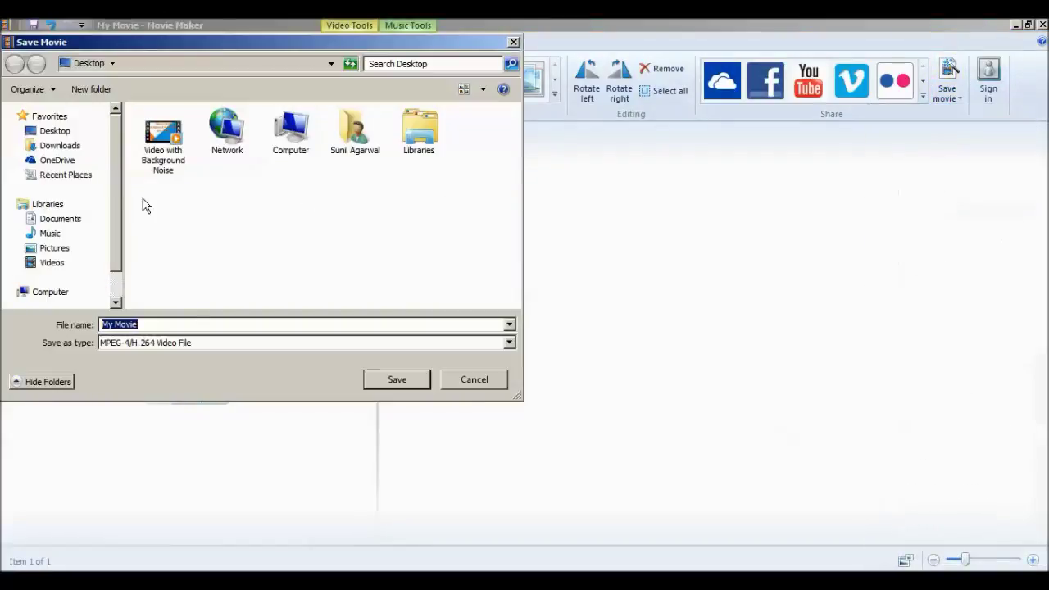
pyautogui.click(383, 379)
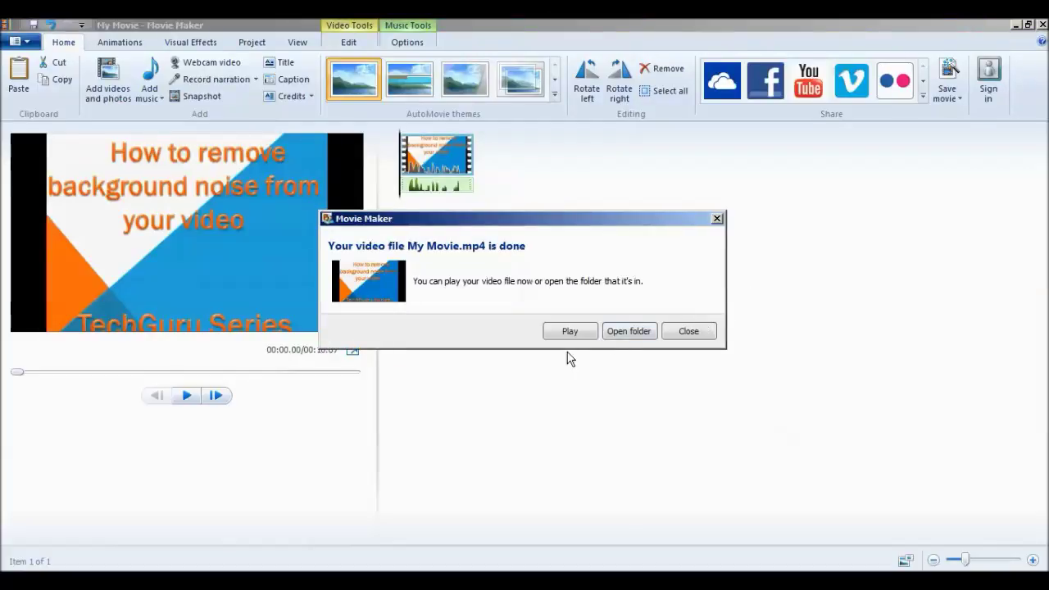
# - Play My Movie.mp4 in Windows Media Player, then minimize the player to return to Movie Maker
pyautogui.click(570, 332)
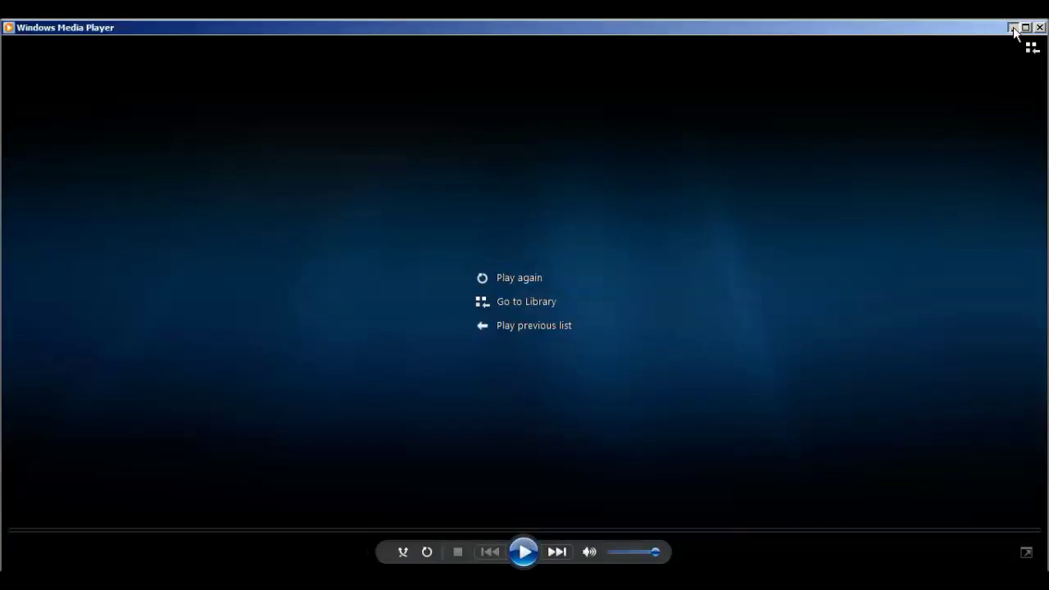
pyautogui.click(1013, 27)
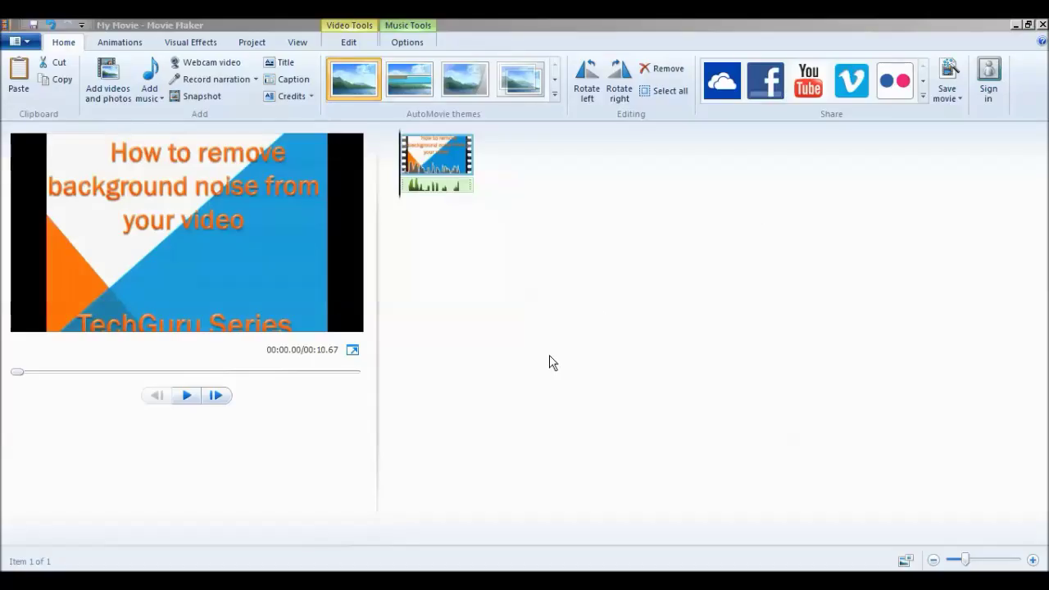